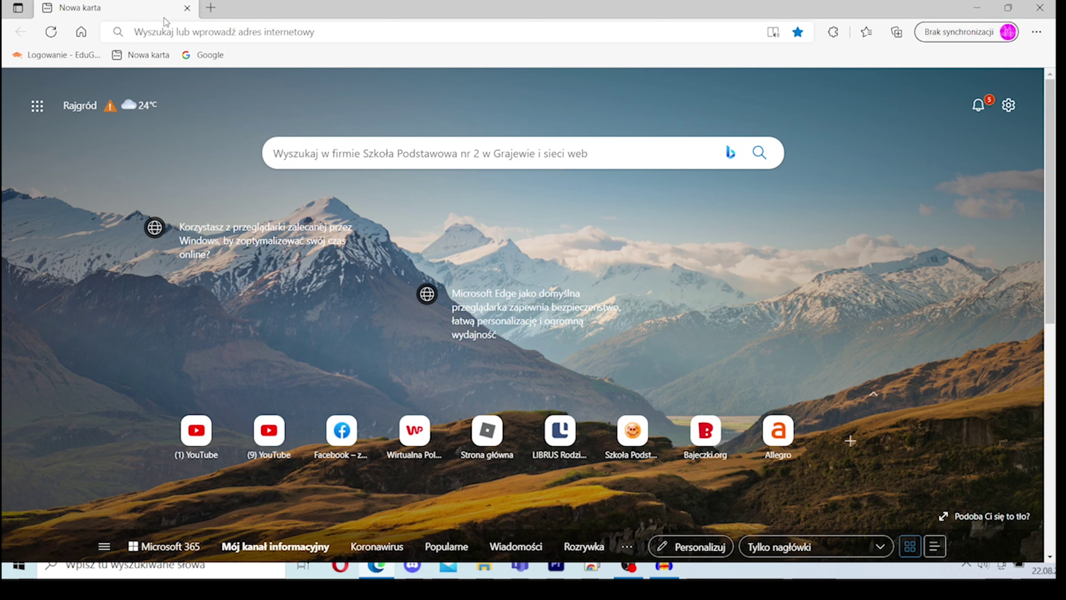
# Load the unity.com homepage from Microsoft Edge's address bar
pyautogui.click(159, 33)
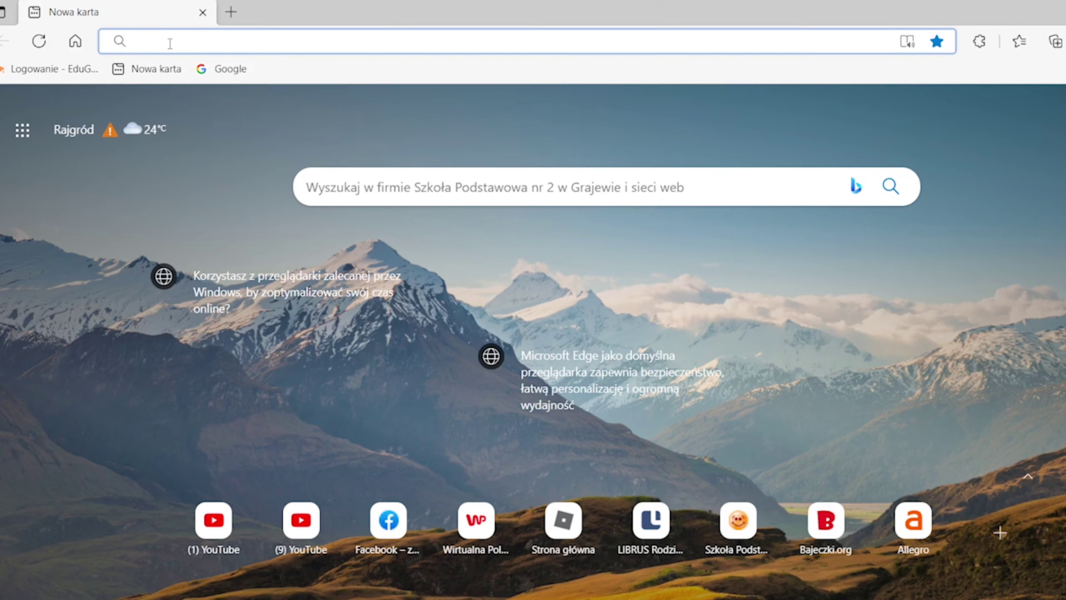
pyautogui.write('unity.com')
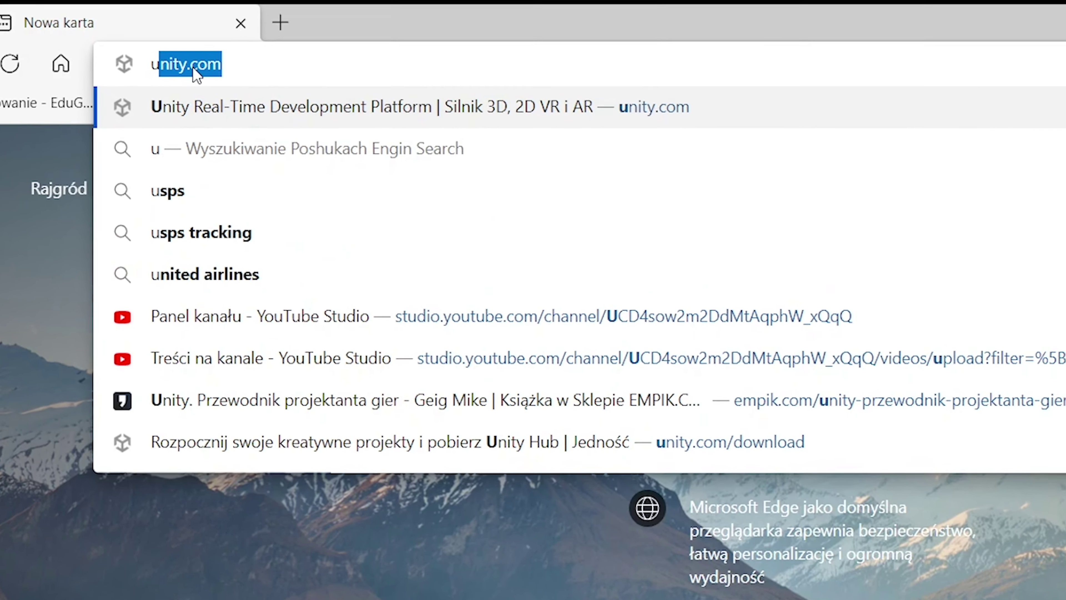
pyautogui.press('Return')
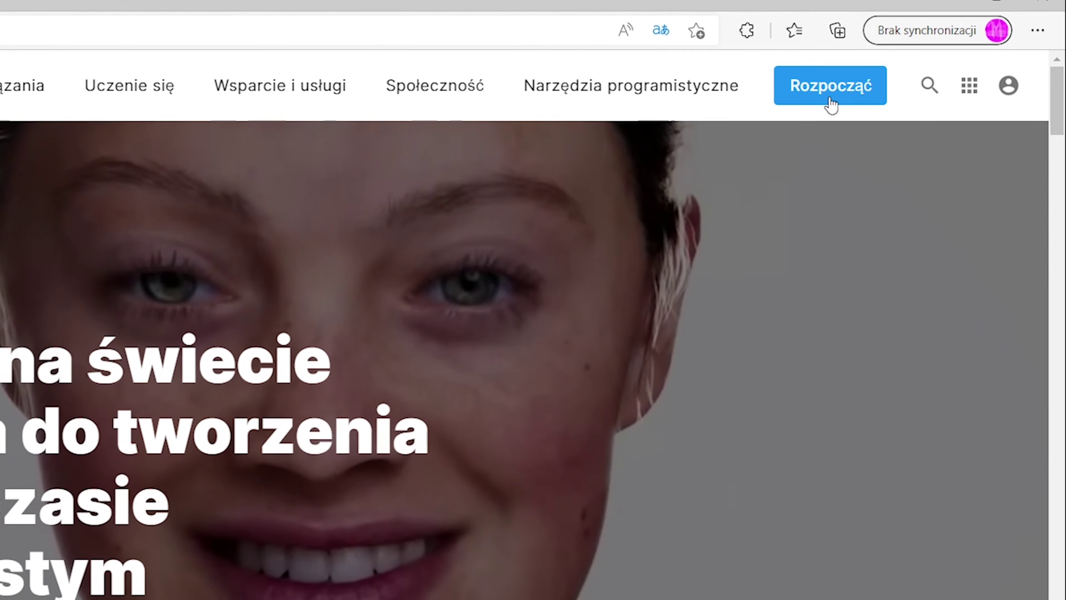
# Go to the plans page and show the Student i hobbysta (Student and hobbyist) plans
pyautogui.click(805, 110)
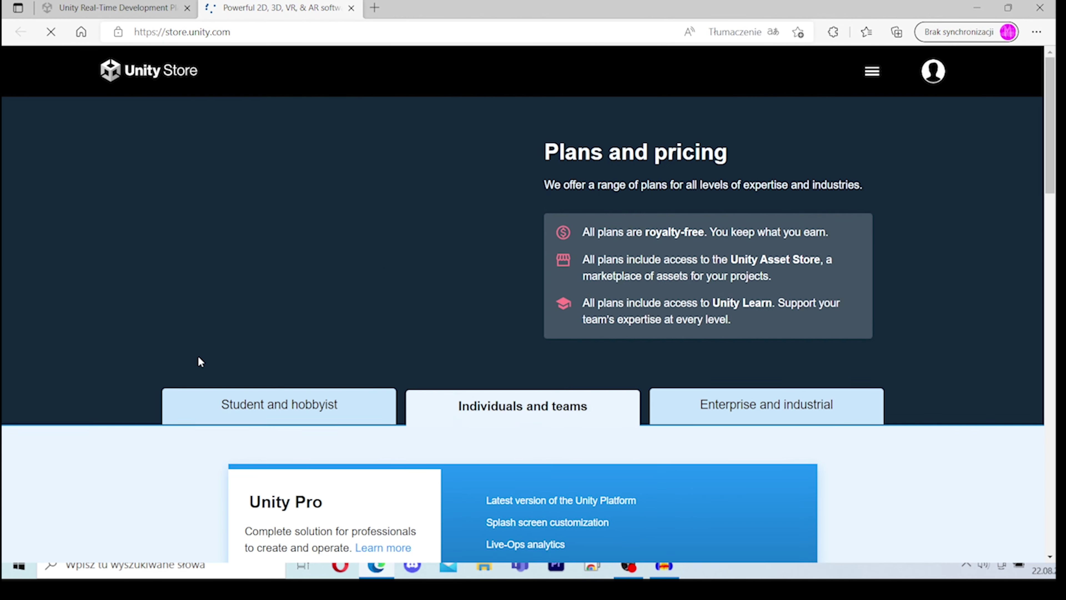
pyautogui.scroll(-3, 196, 370)
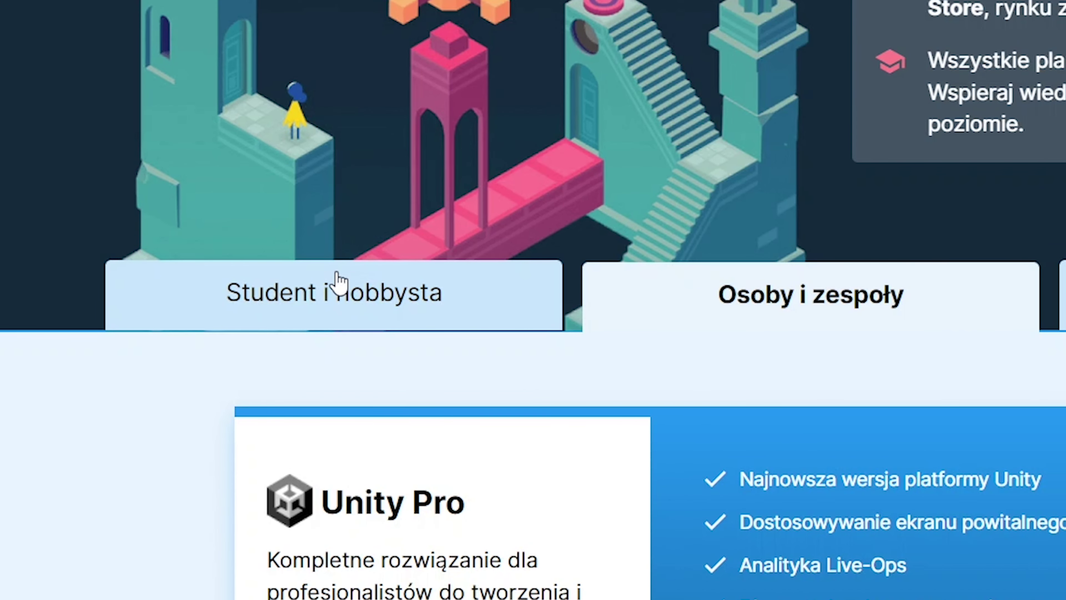
pyautogui.click(338, 282)
pyautogui.scroll(-3, 326, 345)
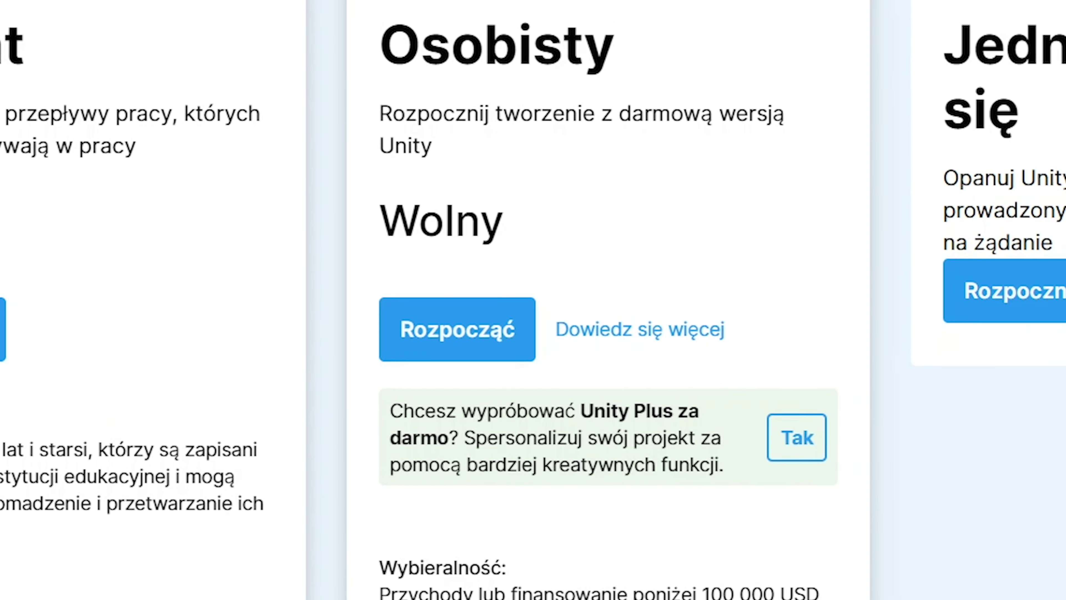
# Start the free Osobisty (Personal) plan and bring the downloaded Unity Hub installer forward
pyautogui.click(489, 356)
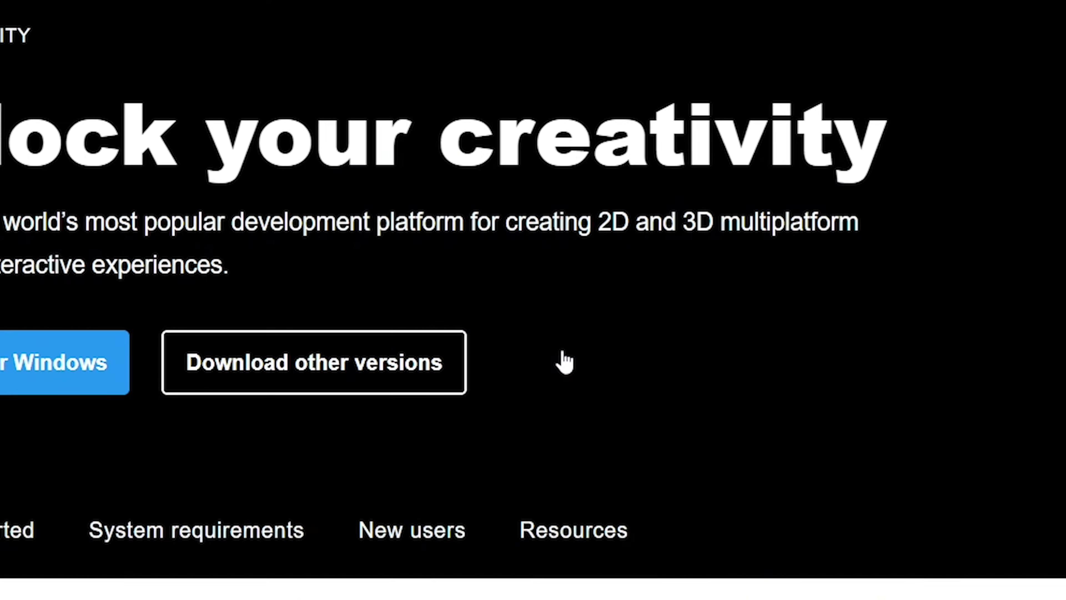
pyautogui.scroll(-10, 119, 452)
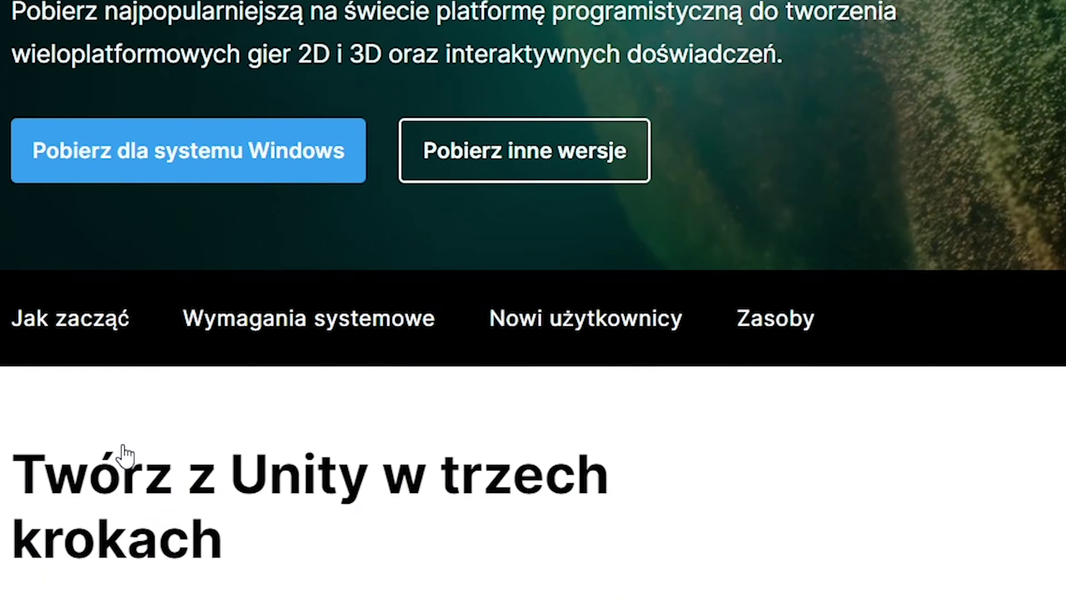
pyautogui.scroll(10, 124, 453)
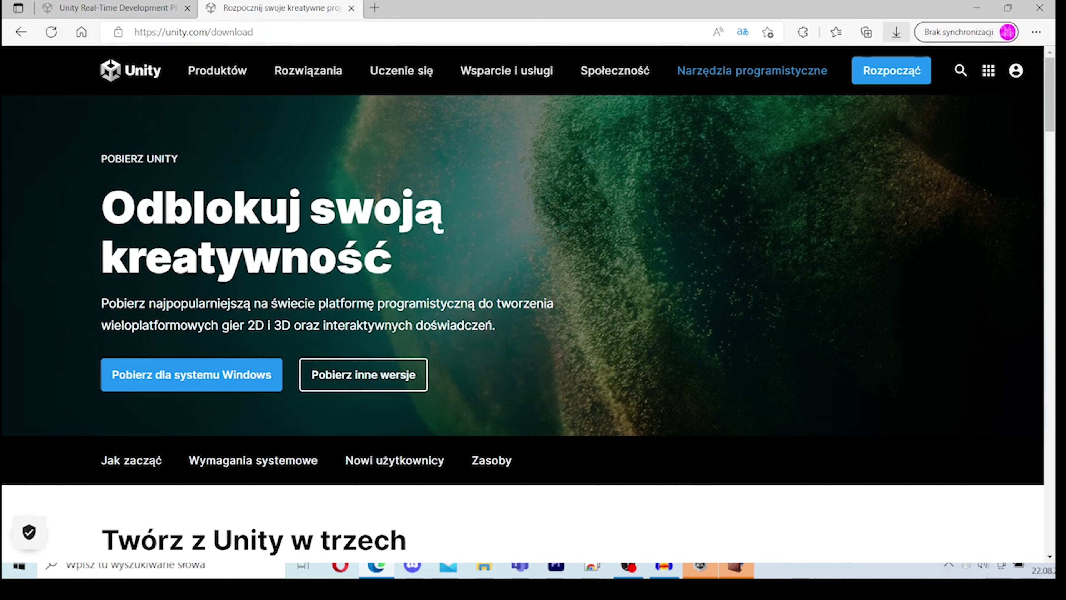
pyautogui.click(752, 566)
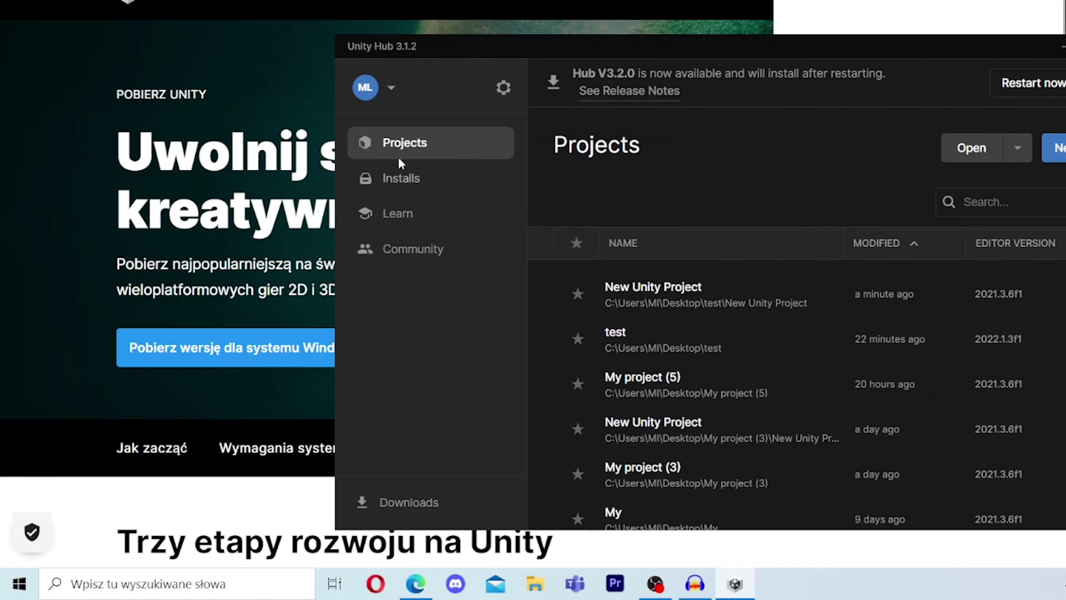
pyautogui.click(397, 193)
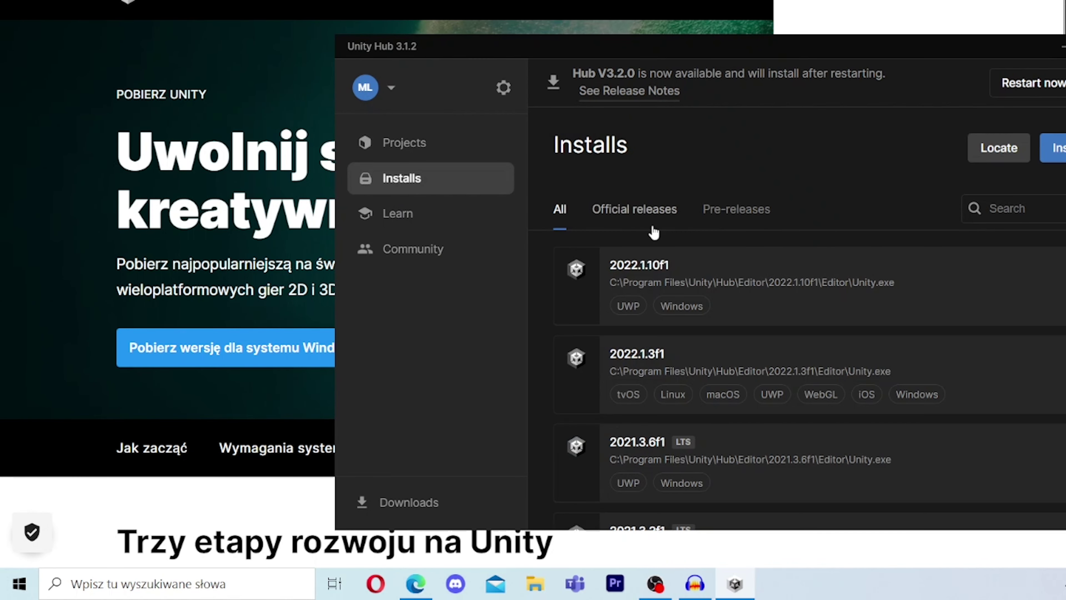
pyautogui.click(1058, 150)
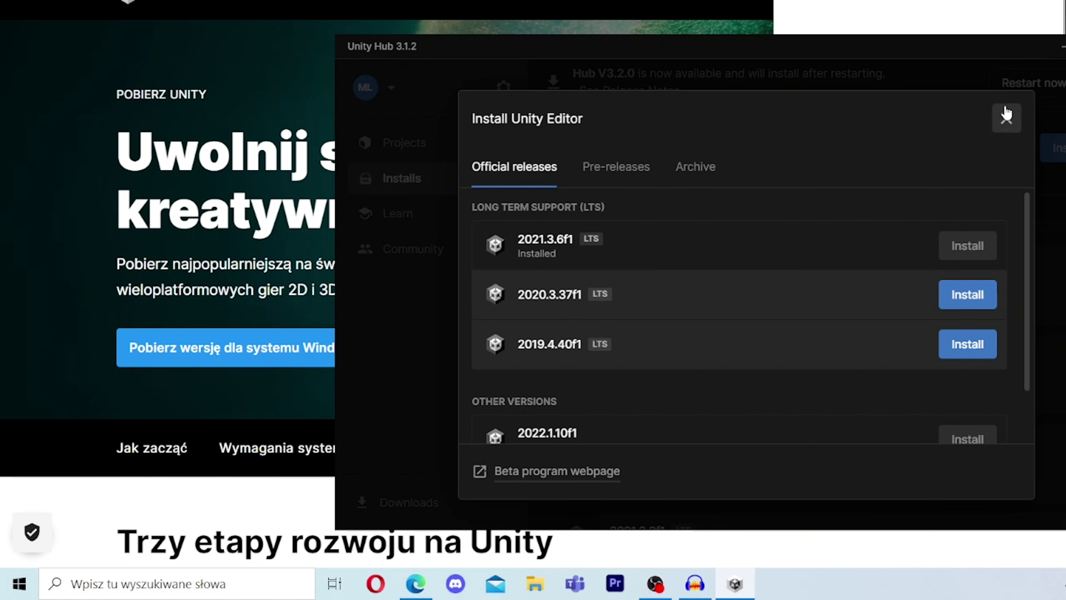
pyautogui.click(1006, 118)
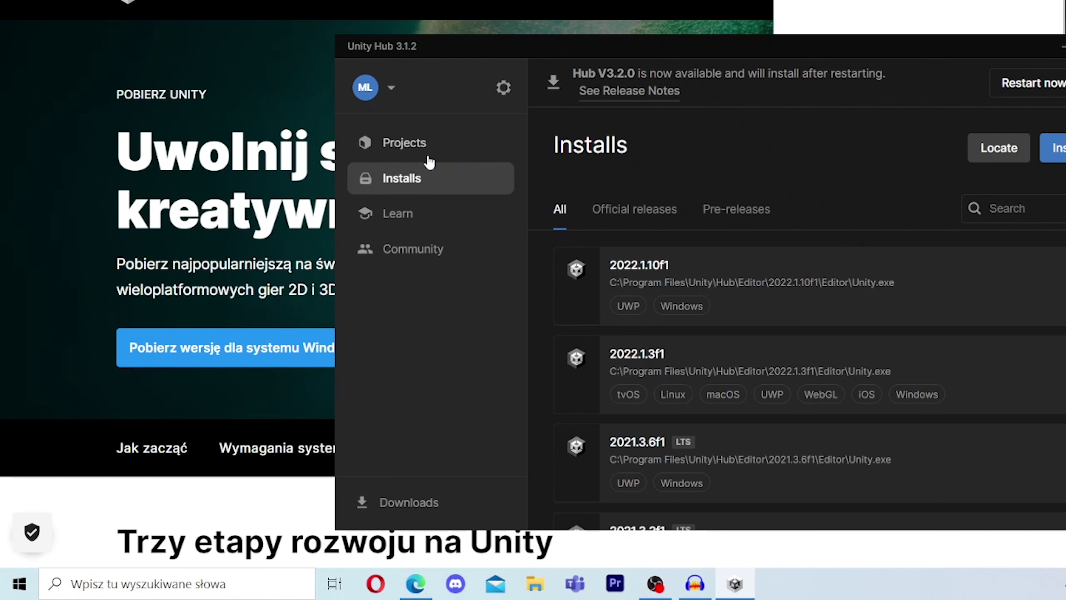
pyautogui.click(434, 145)
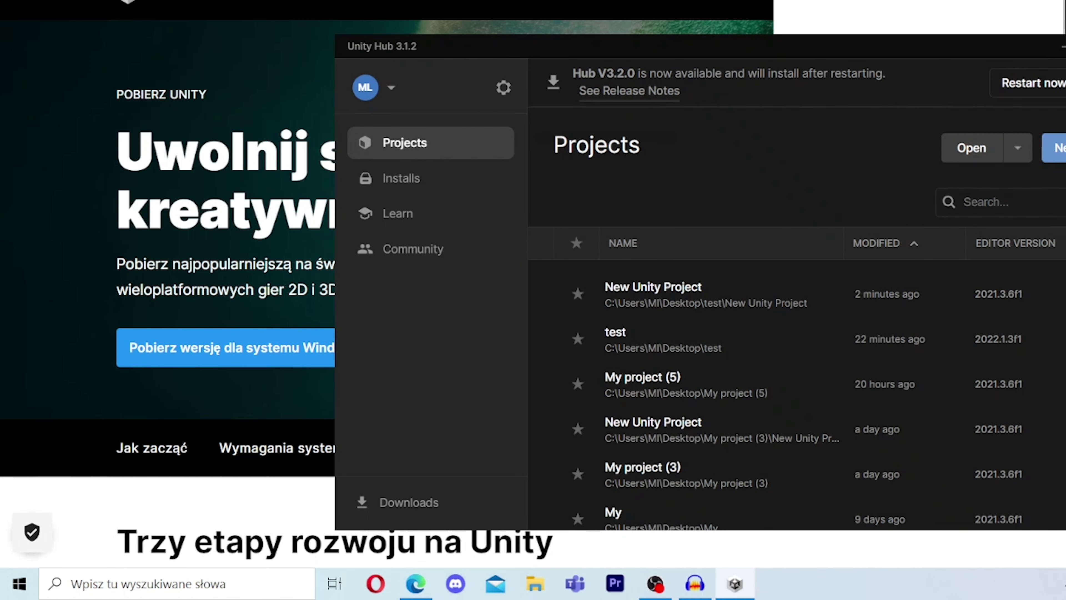
# Start a new project and browse the templates, keeping 3D Core on editor 2021.3.6f1
pyautogui.click(1056, 148)
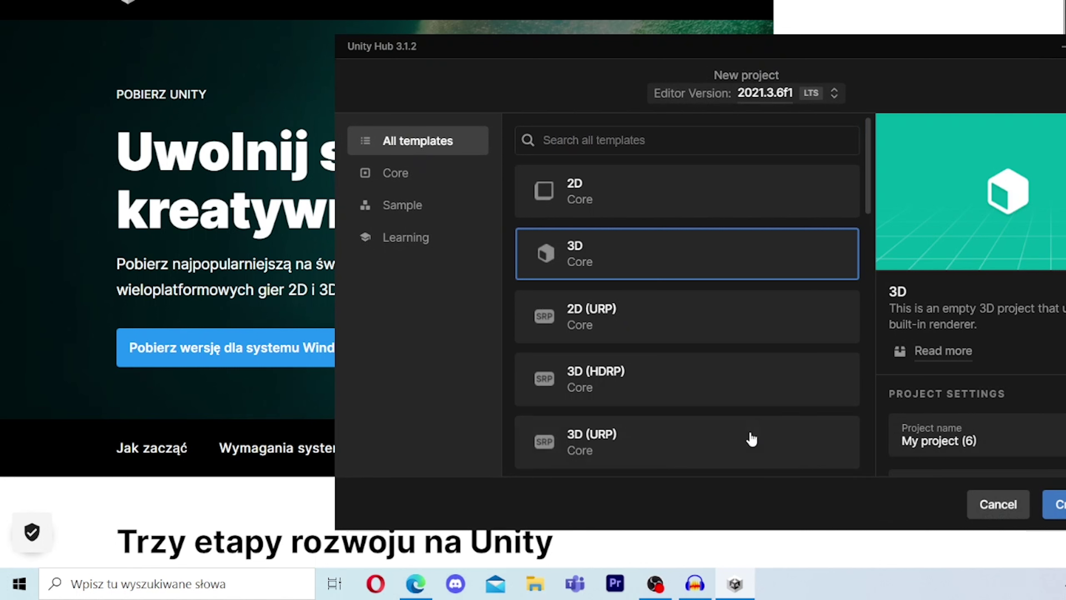
pyautogui.scroll(-2, 721, 400)
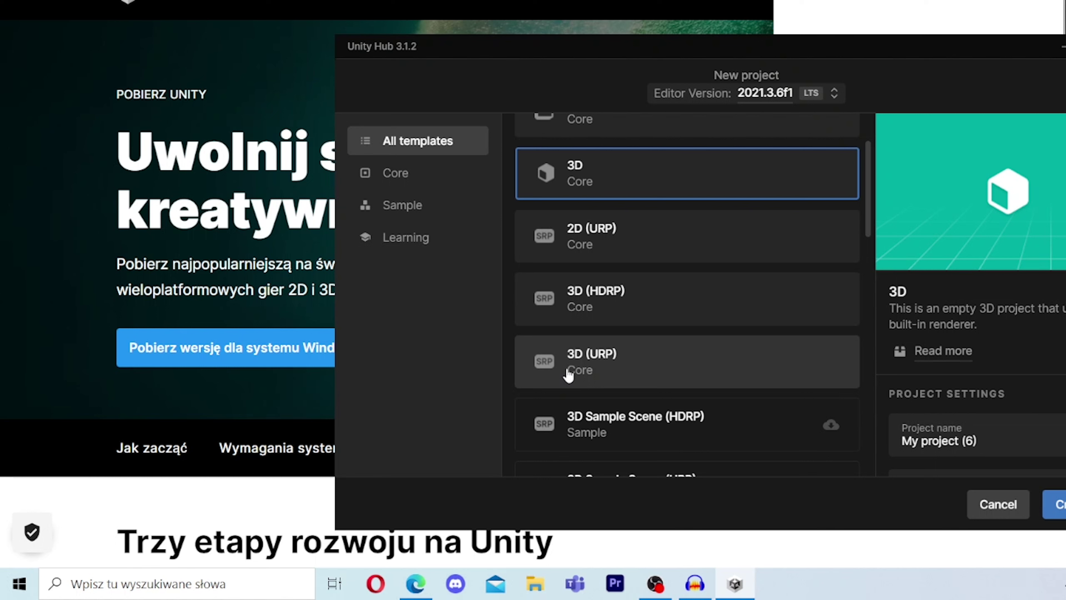
pyautogui.scroll(2, 571, 281)
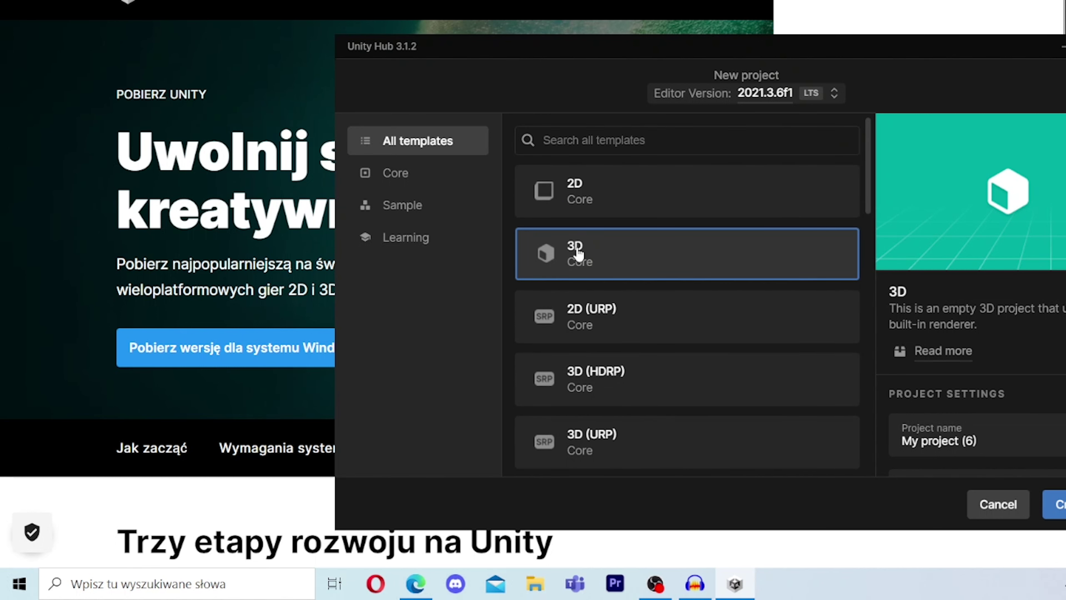
pyautogui.scroll(-3, 592, 247)
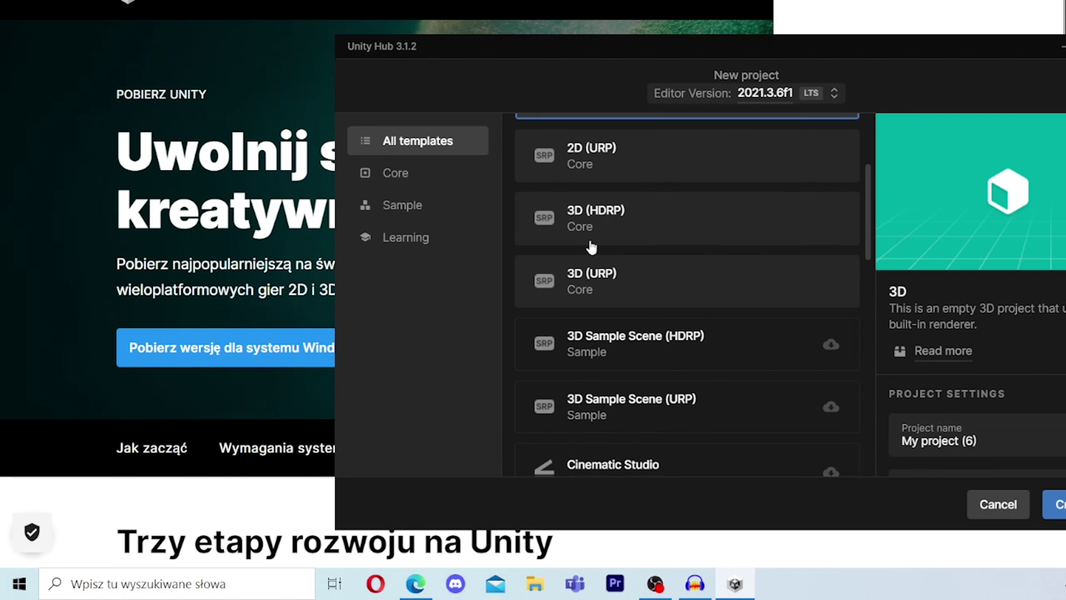
pyautogui.scroll(-5, 592, 248)
pyautogui.scroll(-3, 576, 261)
pyautogui.scroll(1, 552, 303)
pyautogui.scroll(3, 537, 275)
pyautogui.scroll(-4, 540, 248)
pyautogui.scroll(3, 541, 247)
pyautogui.scroll(2, 530, 242)
pyautogui.scroll(1, 530, 242)
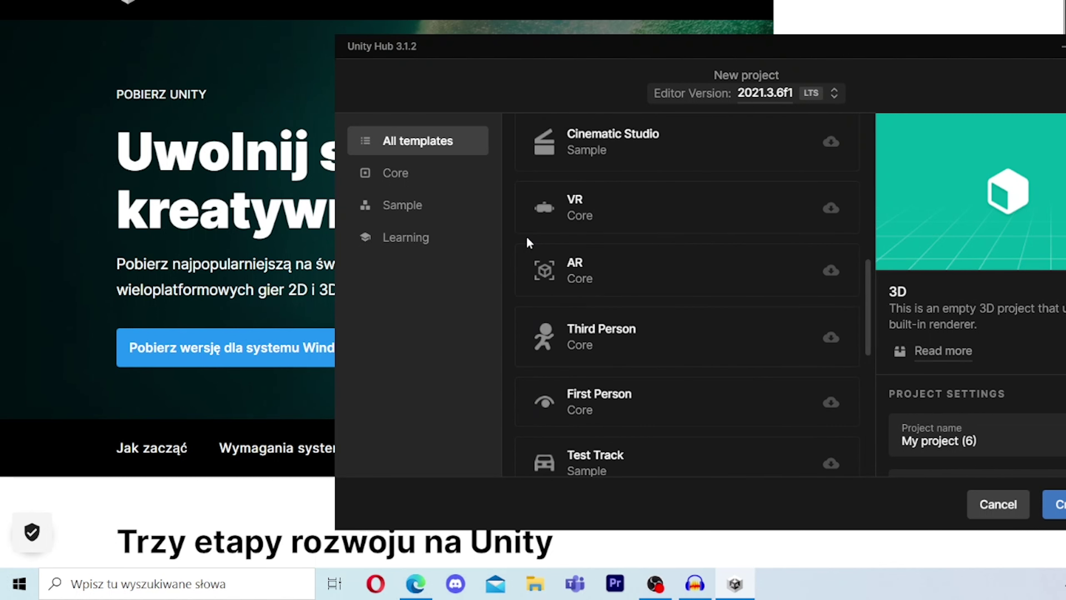
pyautogui.scroll(1, 528, 238)
pyautogui.scroll(3, 583, 215)
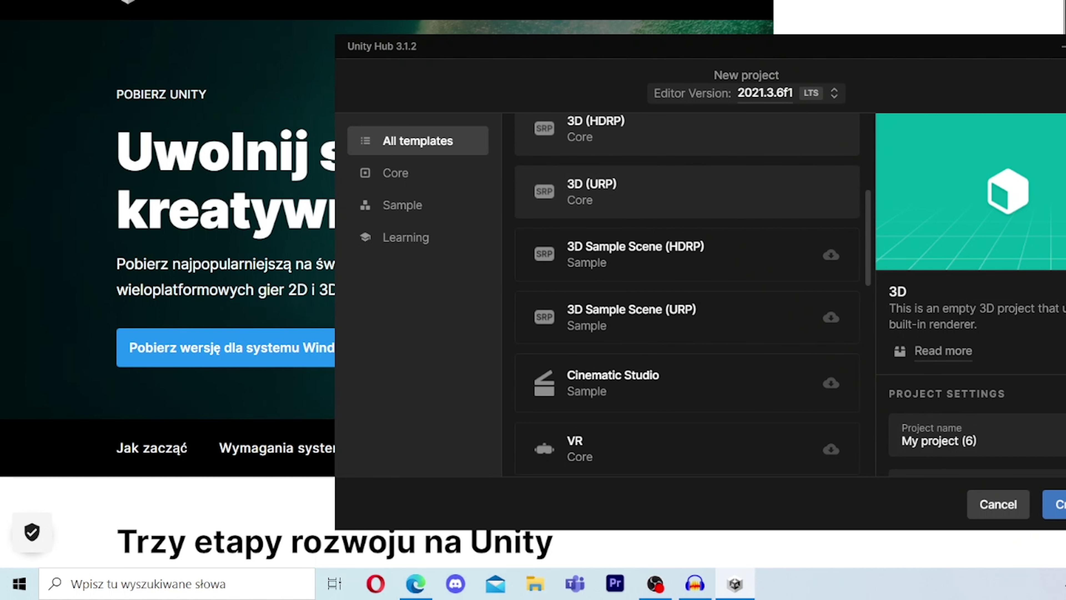
# Name the project odcinek and create it
pyautogui.click(1038, 444)
pyautogui.hotkey('ctrl', 'a')
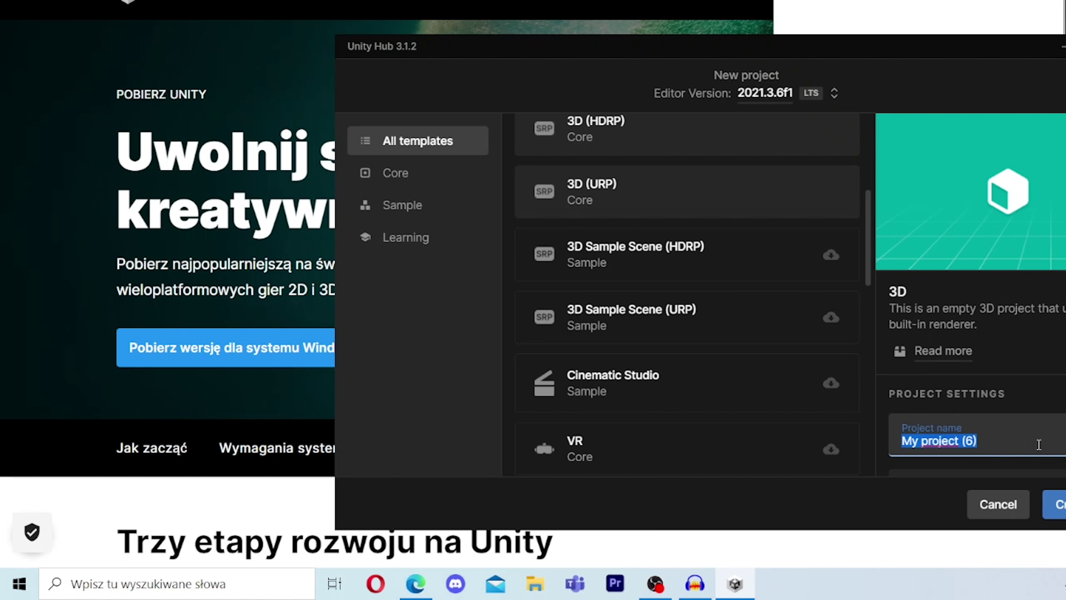
pyautogui.write('odcinek')
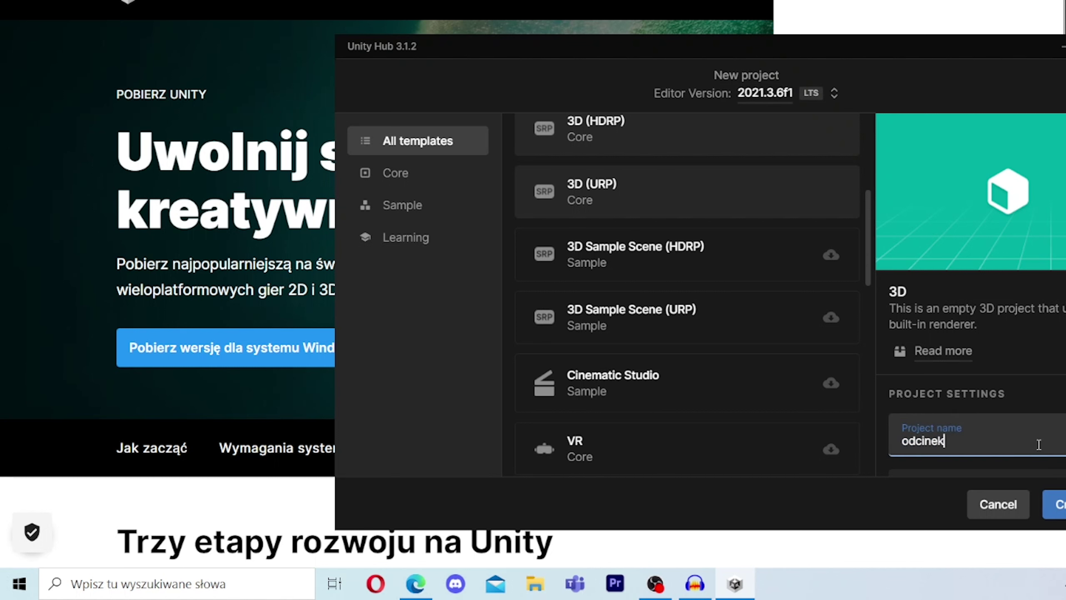
pyautogui.click(1056, 504)
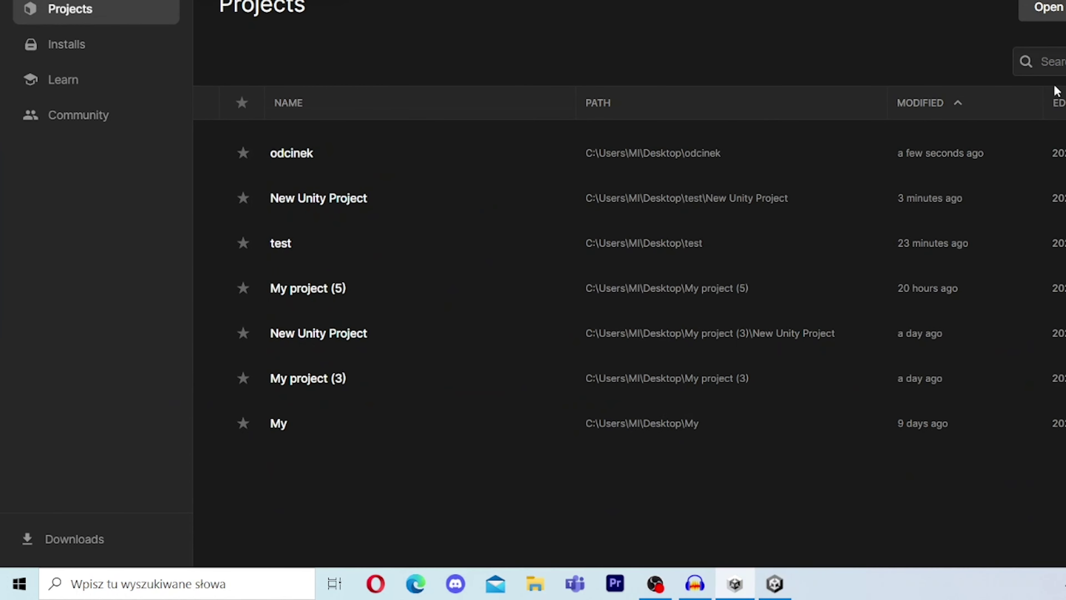
# Try opening odcinek from the list, dismiss the failure message, and check the Unity taskbar window
pyautogui.click(410, 152)
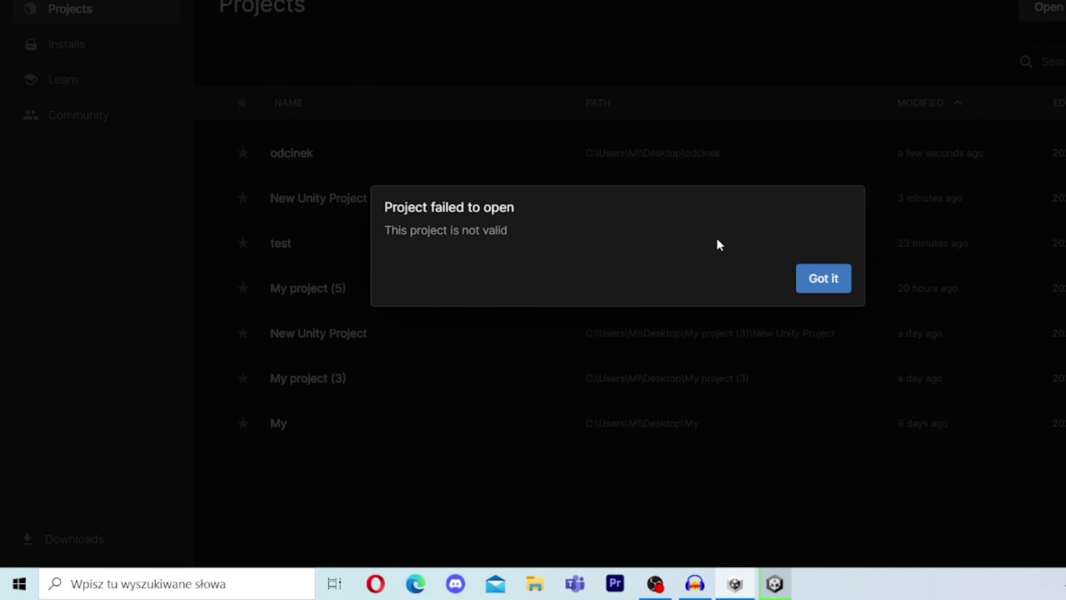
pyautogui.click(818, 279)
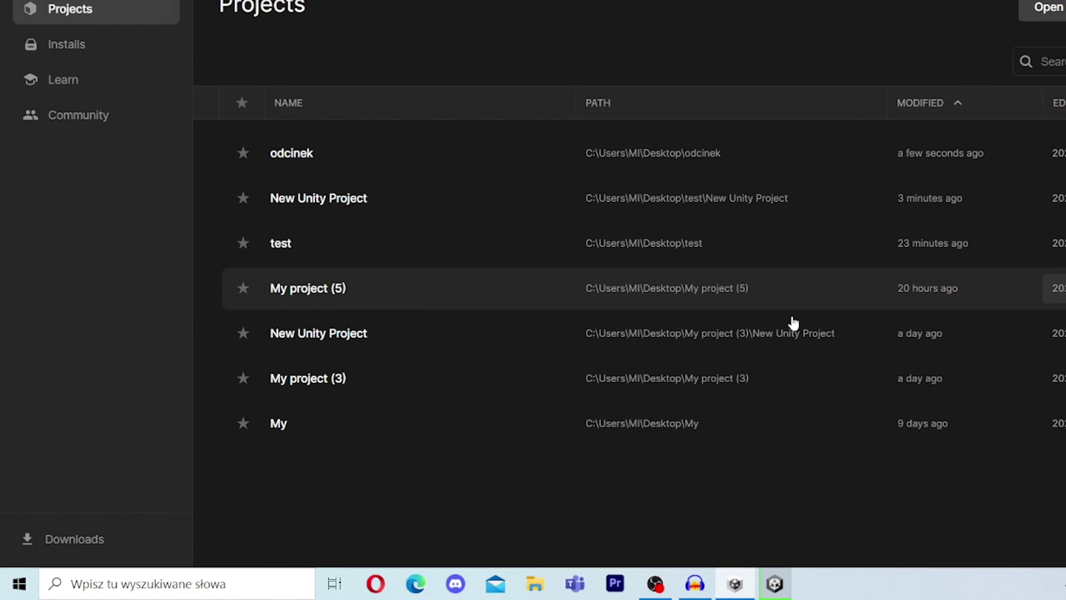
pyautogui.rightClick(776, 596)
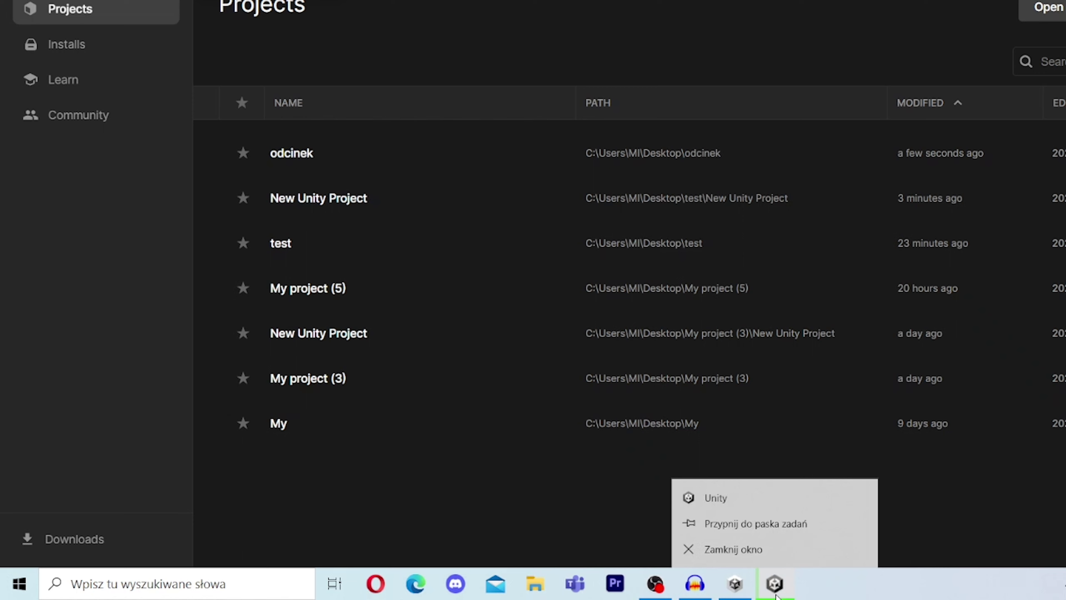
pyautogui.click(961, 530)
# Minimise Unity Hub and bring the loading Unity Editor with SampleScene to the front
pyautogui.click(735, 584)
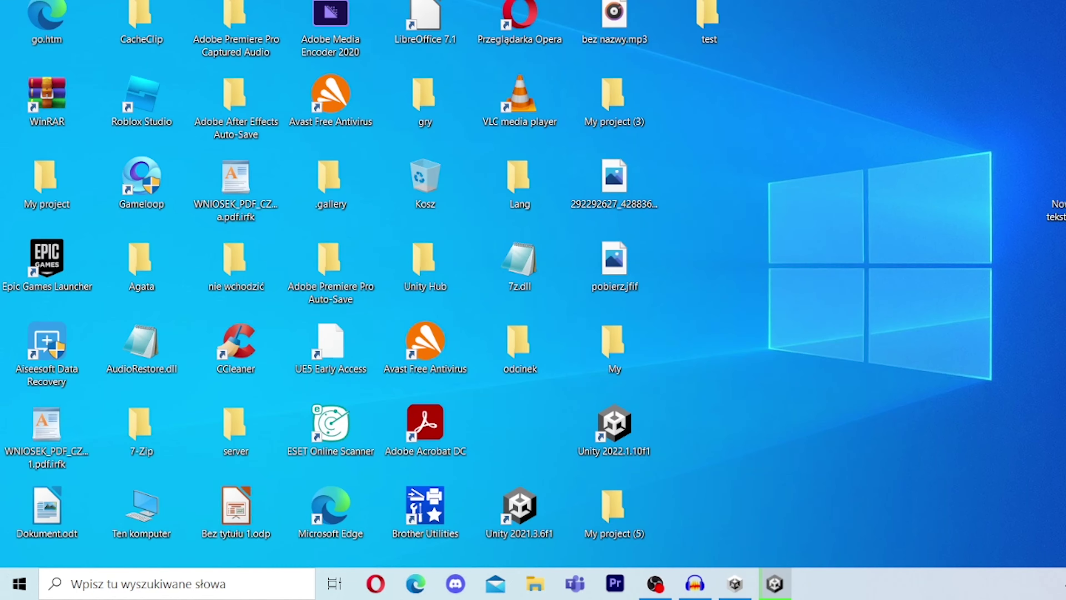
pyautogui.click(784, 586)
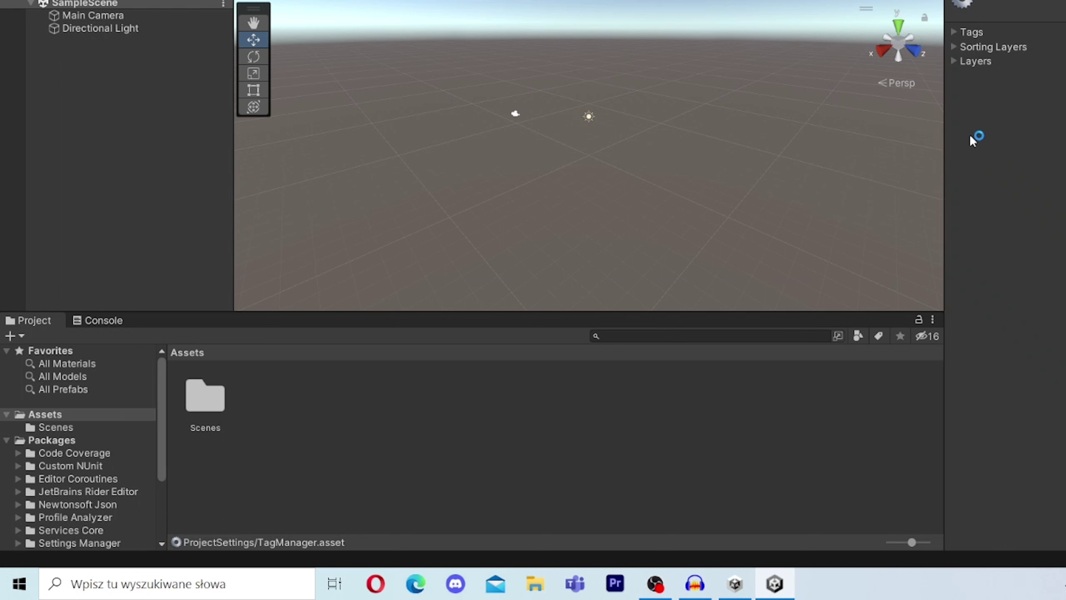
pyautogui.rightClick(83, 81)
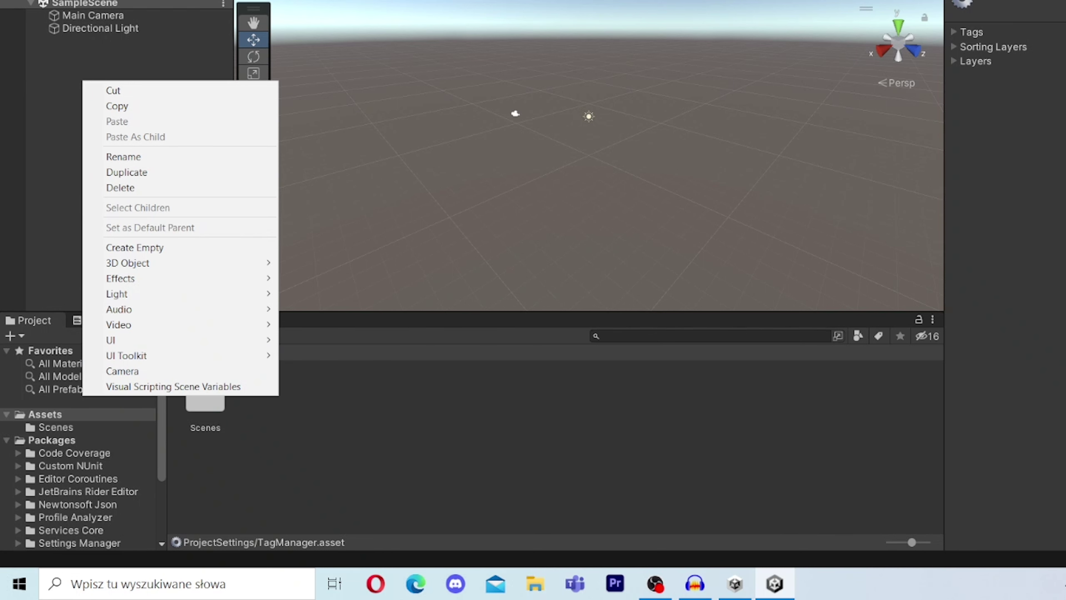
pyautogui.press('Escape')
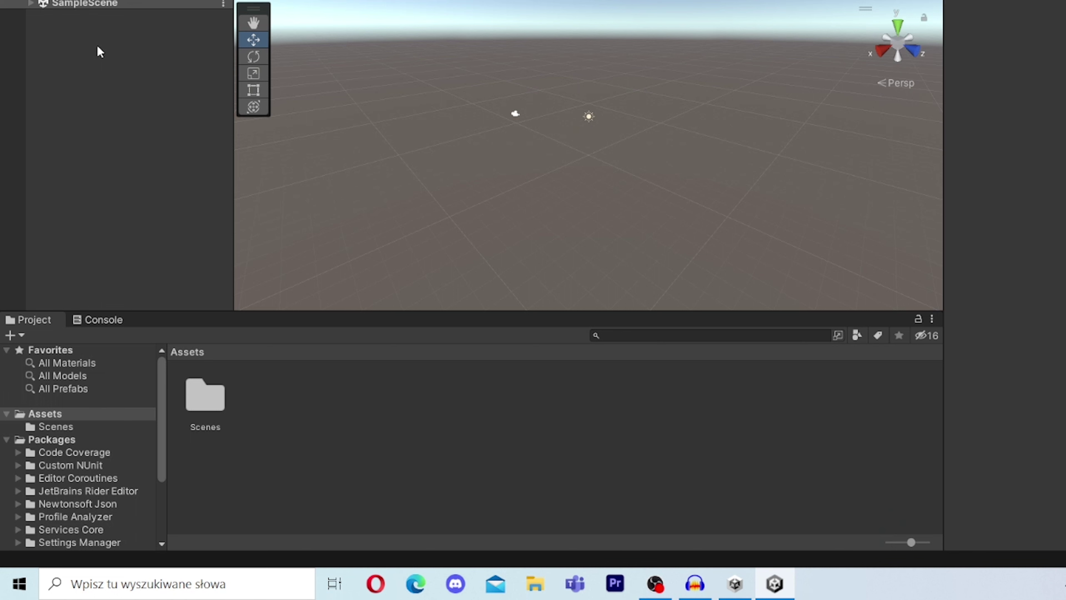
# Expand SampleScene, add a 3D Object > Plane, and nudge it slightly left
pyautogui.rightClick(97, 46)
pyautogui.click(30, 6)
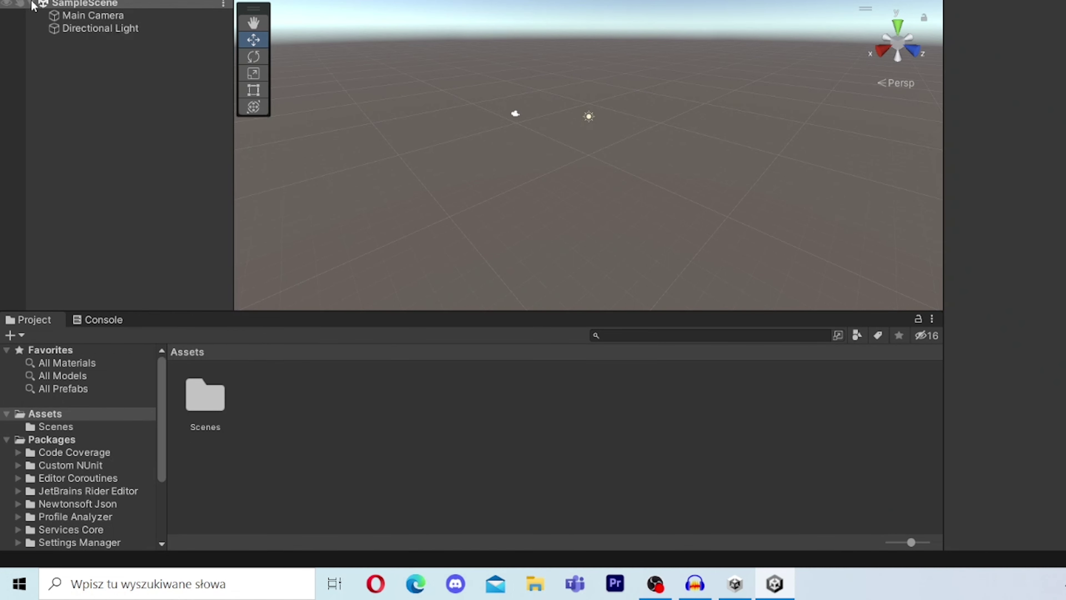
pyautogui.rightClick(70, 66)
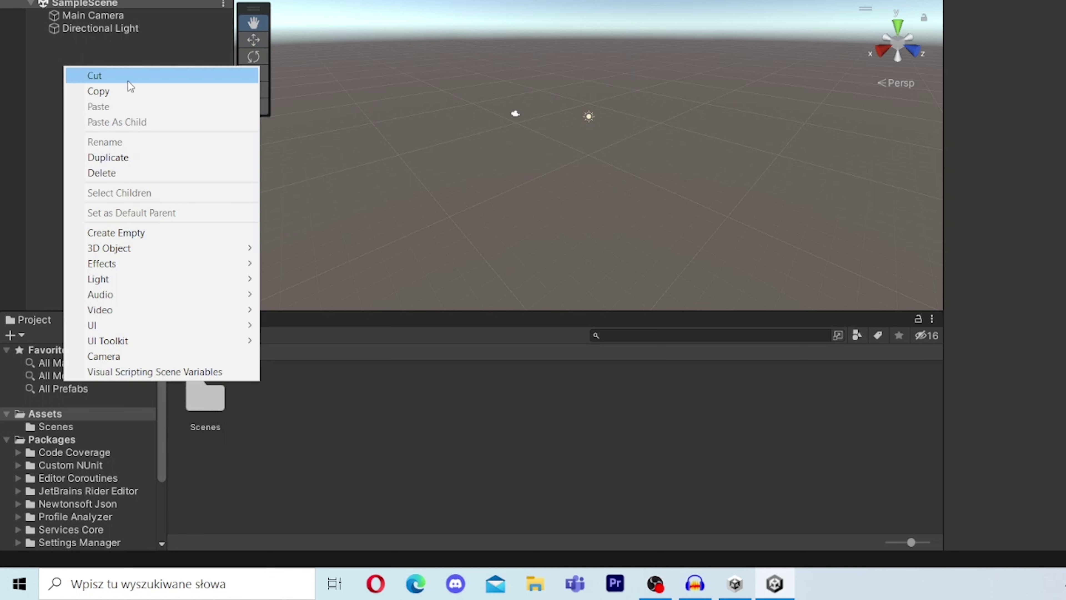
pyautogui.moveTo(161, 264)
pyautogui.moveTo(206, 247)
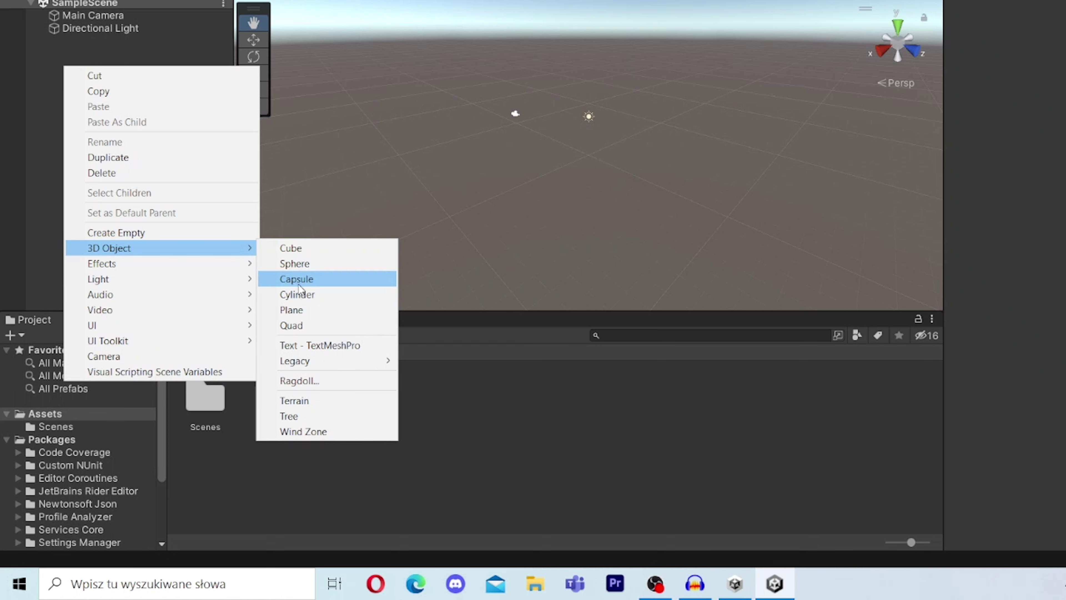
pyautogui.click(303, 309)
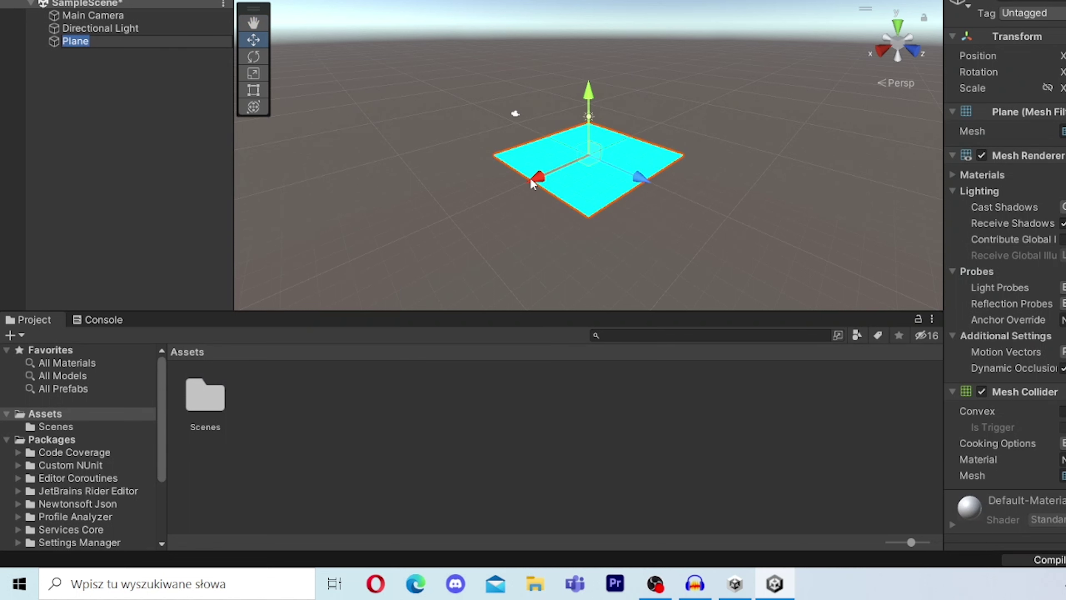
pyautogui.moveTo(532, 184); pyautogui.dragTo(520, 181)
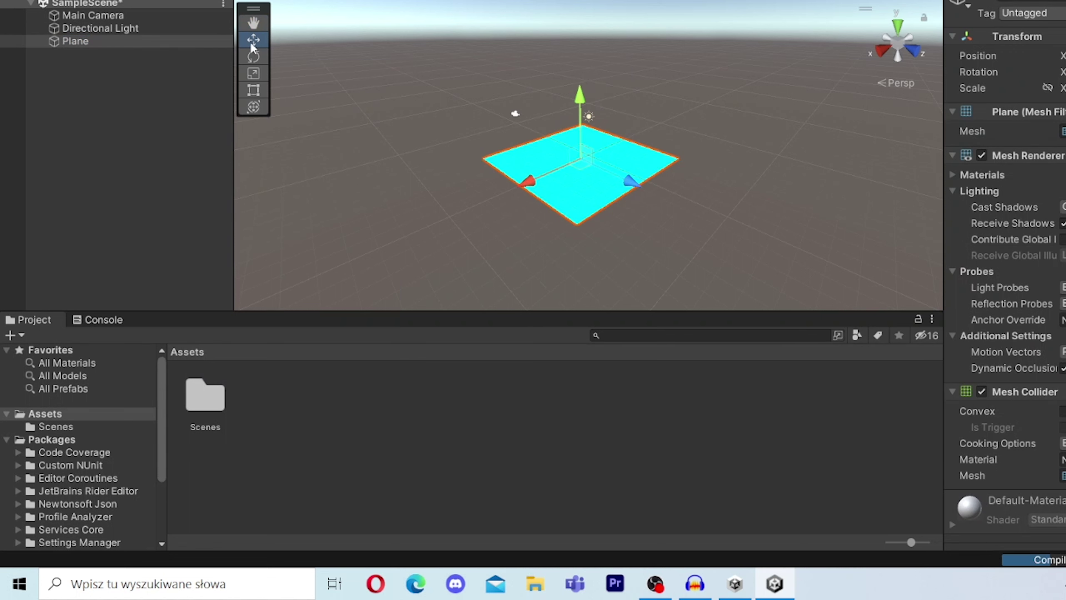
# Scale the Plane up along its X, Z and Y axes
pyautogui.click(257, 74)
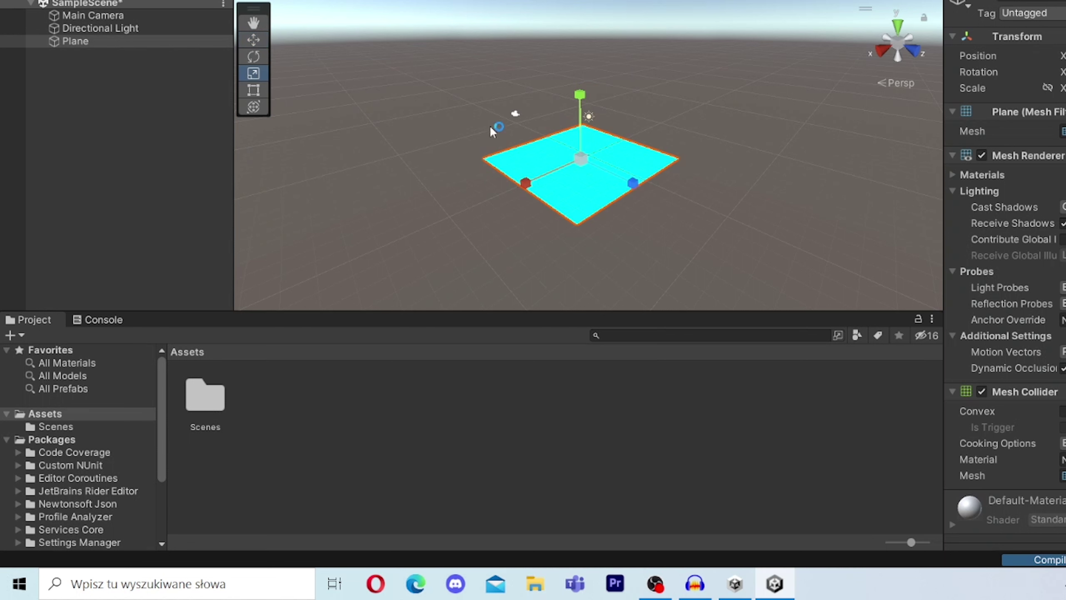
pyautogui.moveTo(525, 183); pyautogui.dragTo(502, 195)
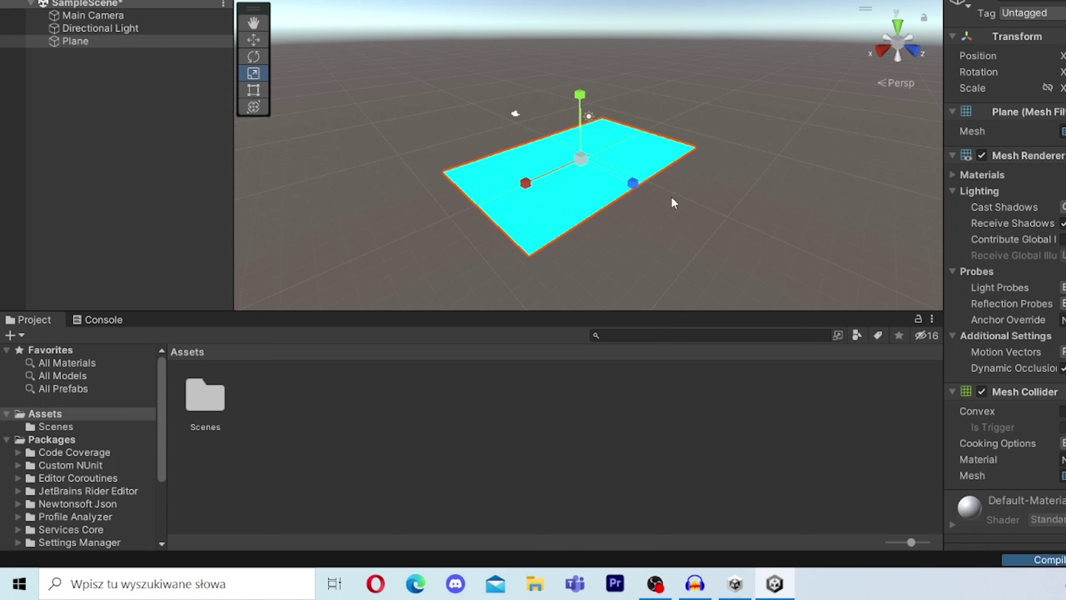
pyautogui.moveTo(633, 184); pyautogui.dragTo(699, 213)
pyautogui.moveTo(582, 100); pyautogui.dragTo(582, 33)
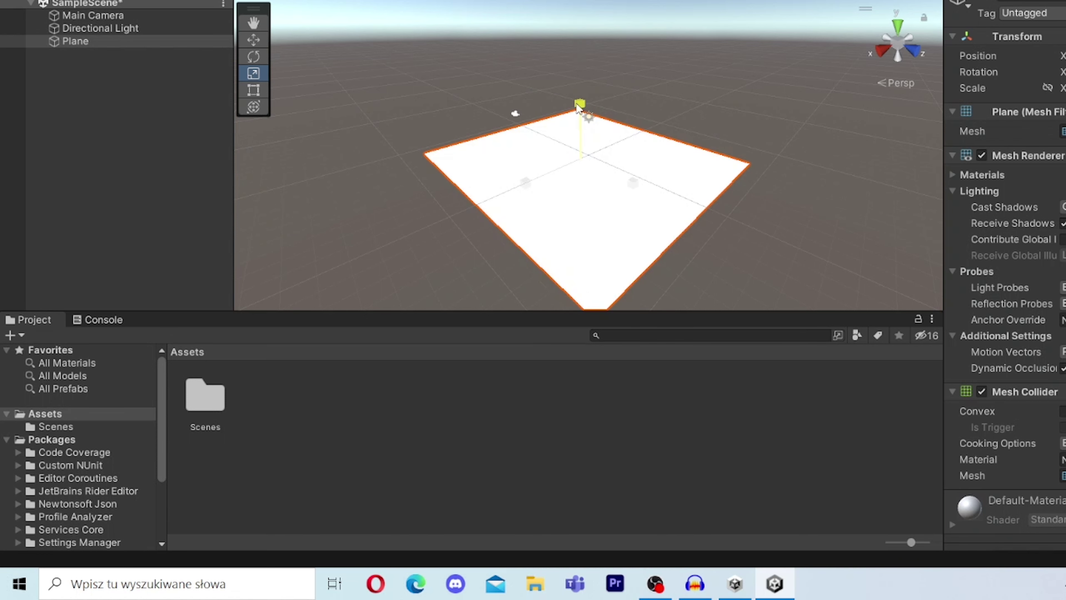
pyautogui.moveTo(578, 107); pyautogui.dragTo(577, 106)
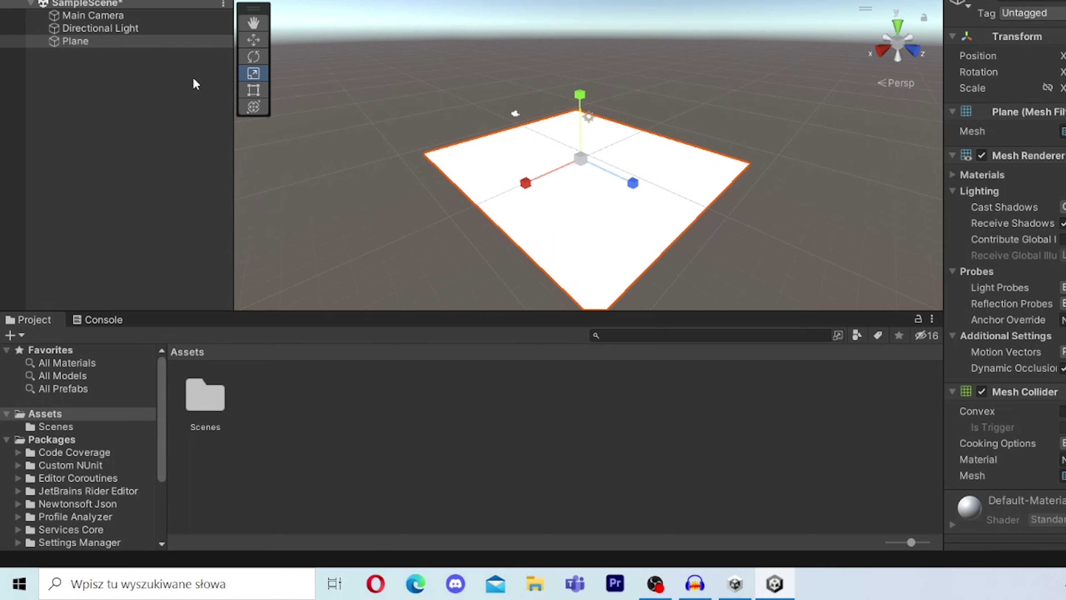
# Rotate the Plane to an angle, widen it with the Rect tool, then deselect it
pyautogui.click(265, 57)
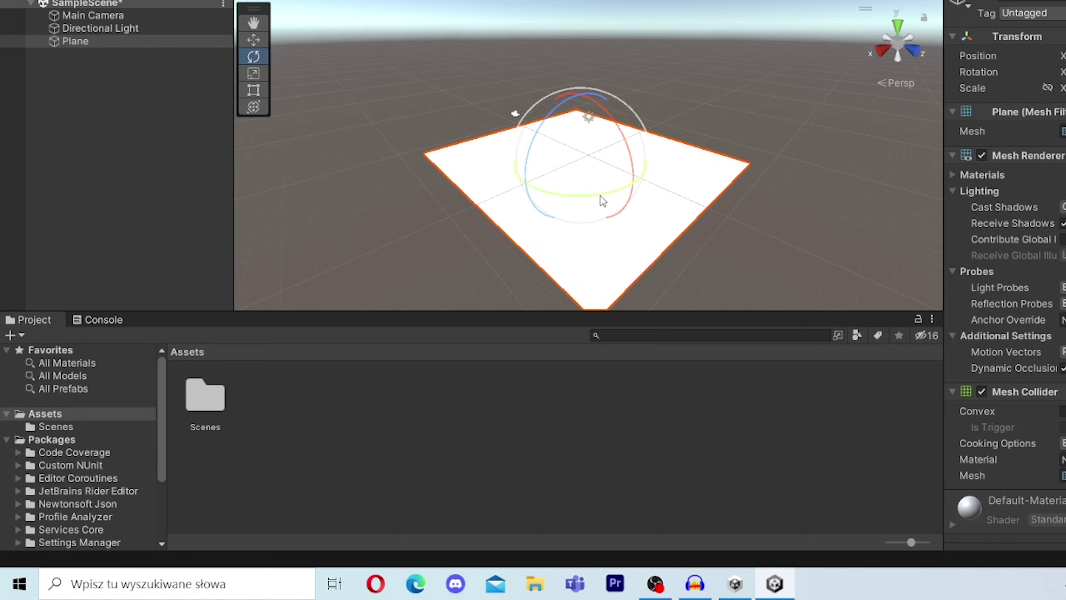
pyautogui.moveTo(600, 195); pyautogui.dragTo(560, 212)
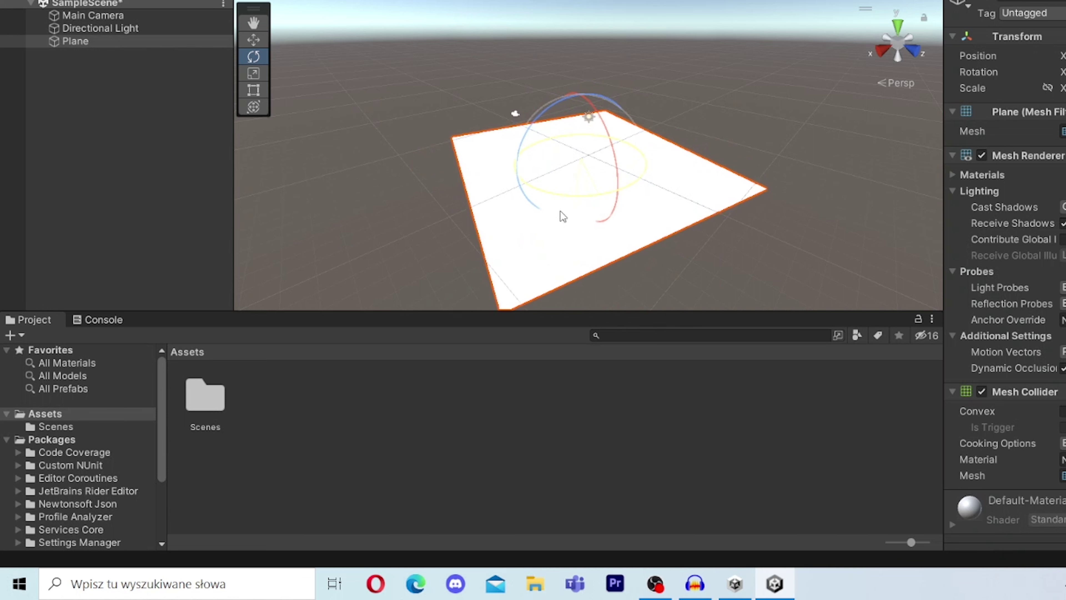
pyautogui.click(254, 90)
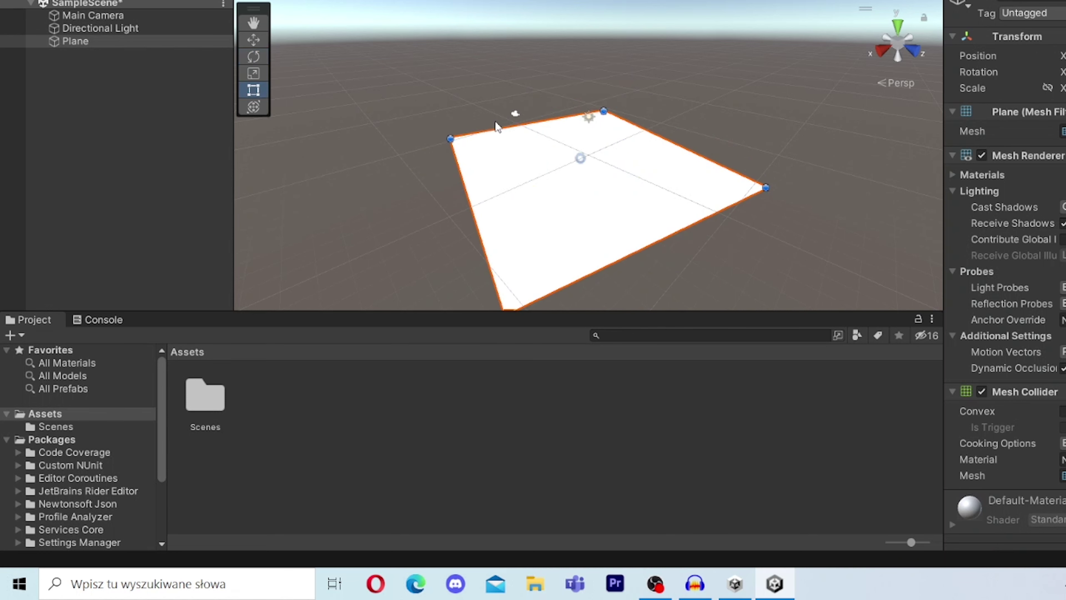
pyautogui.moveTo(447, 139)
pyautogui.mouseDown()
pyautogui.moveTo(404, 126)
pyautogui.moveTo(413, 133)
pyautogui.mouseUp()
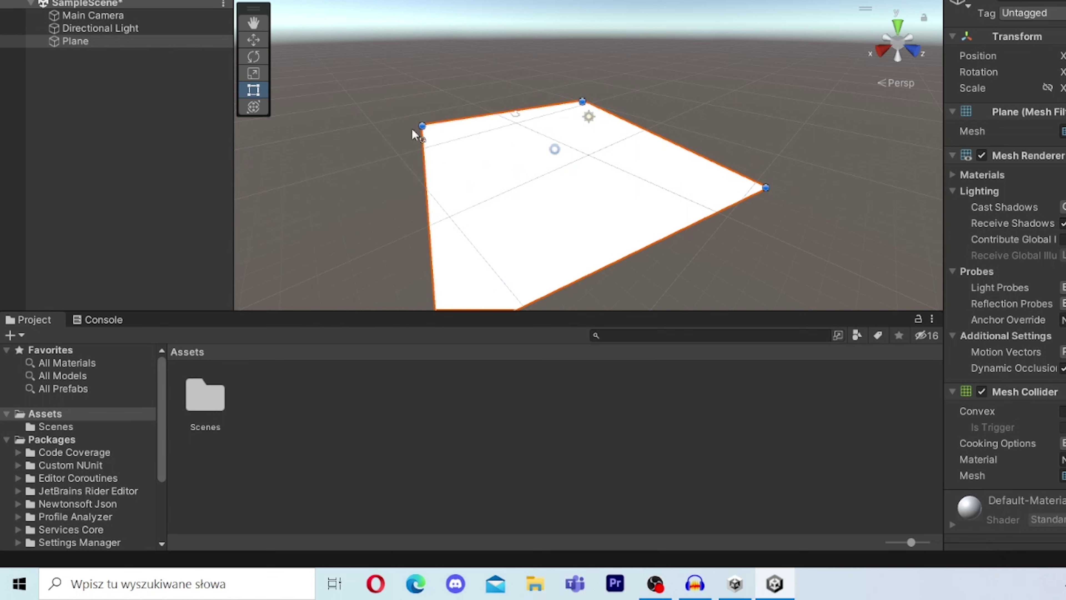
pyautogui.click(259, 108)
pyautogui.moveTo(549, 95)
pyautogui.mouseDown()
pyautogui.moveTo(548, 105)
pyautogui.moveTo(572, 81)
pyautogui.mouseUp()
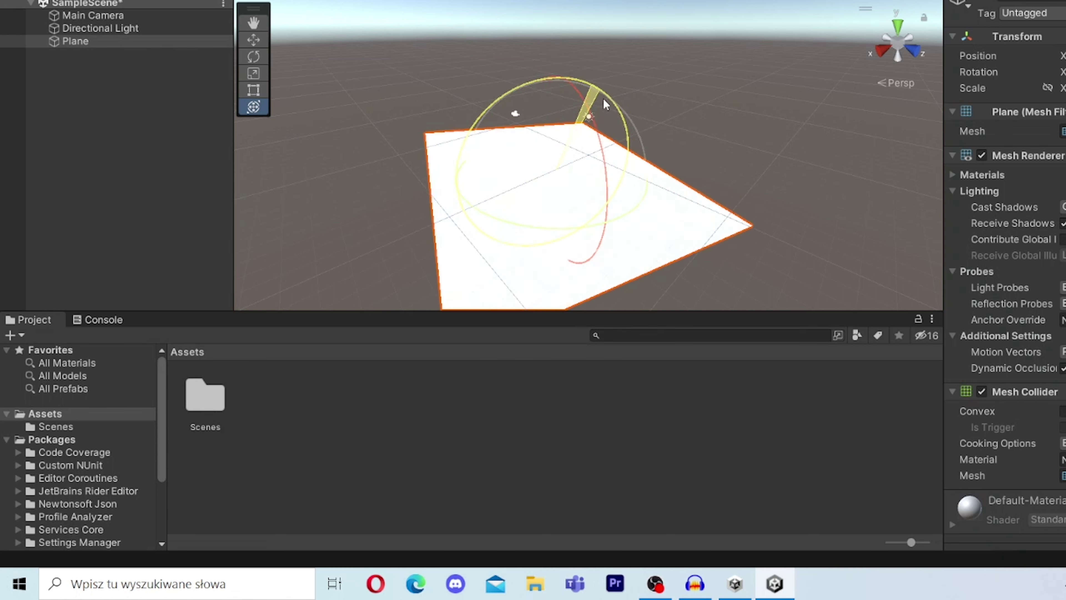
pyautogui.moveTo(572, 80); pyautogui.dragTo(589, 93)
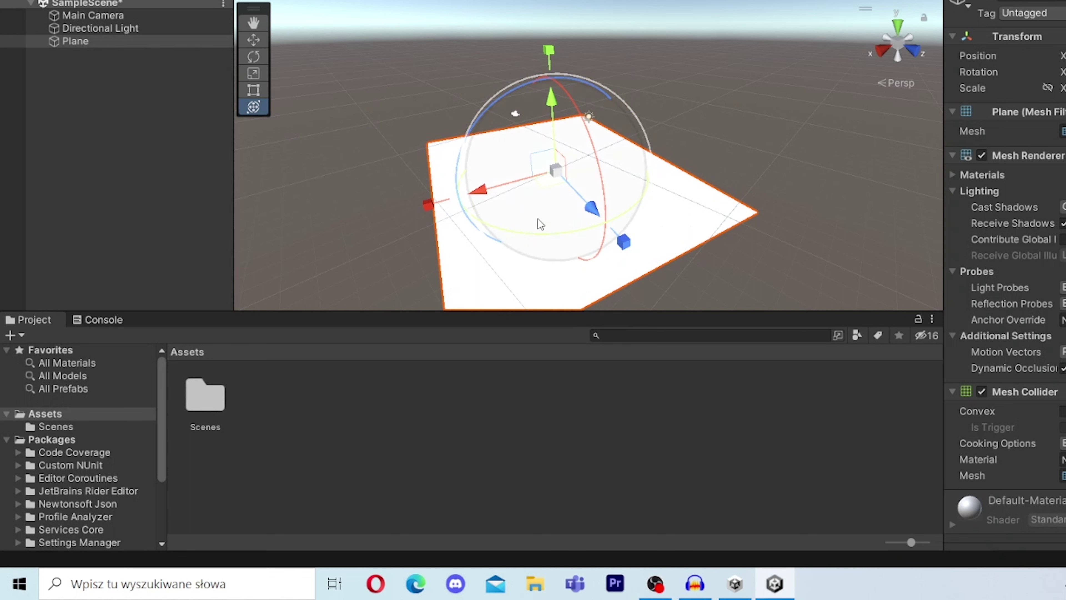
pyautogui.click(385, 221)
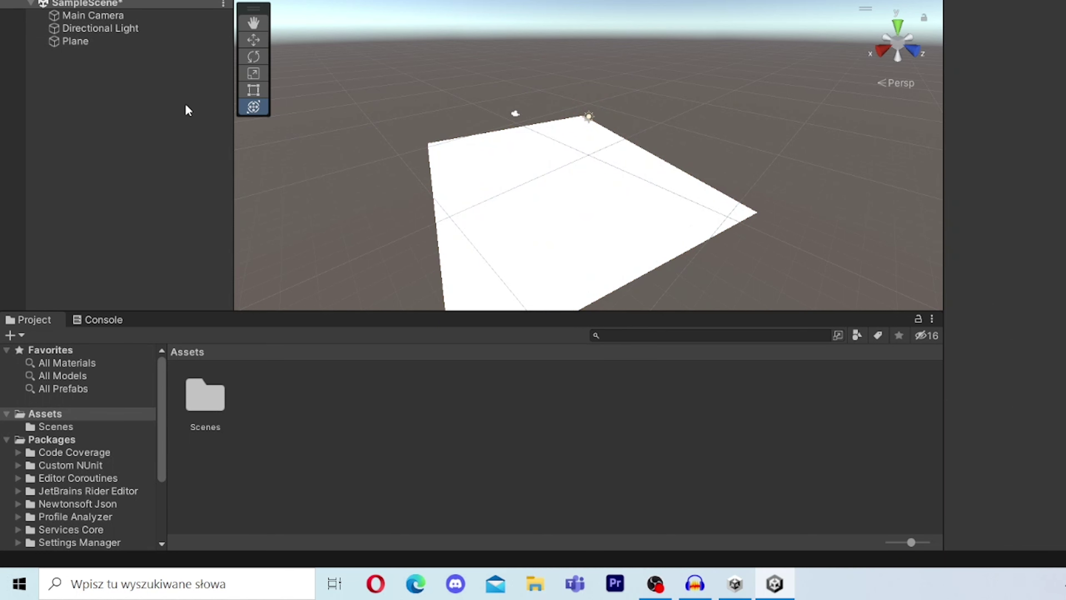
# Add a 3D Object > Cube from the Hierarchy context menu
pyautogui.rightClick(164, 129)
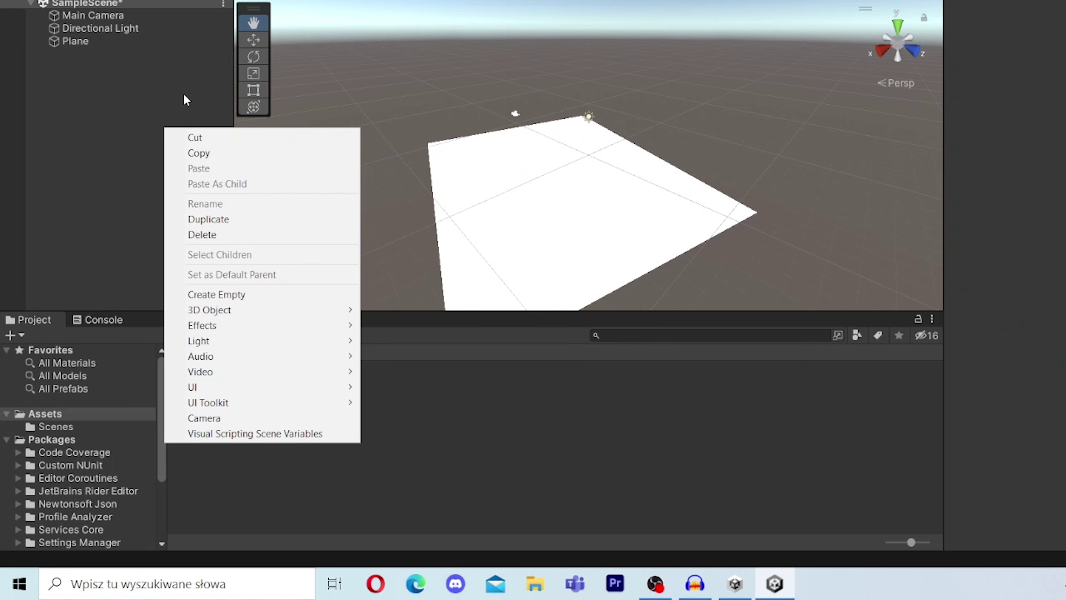
pyautogui.moveTo(205, 312)
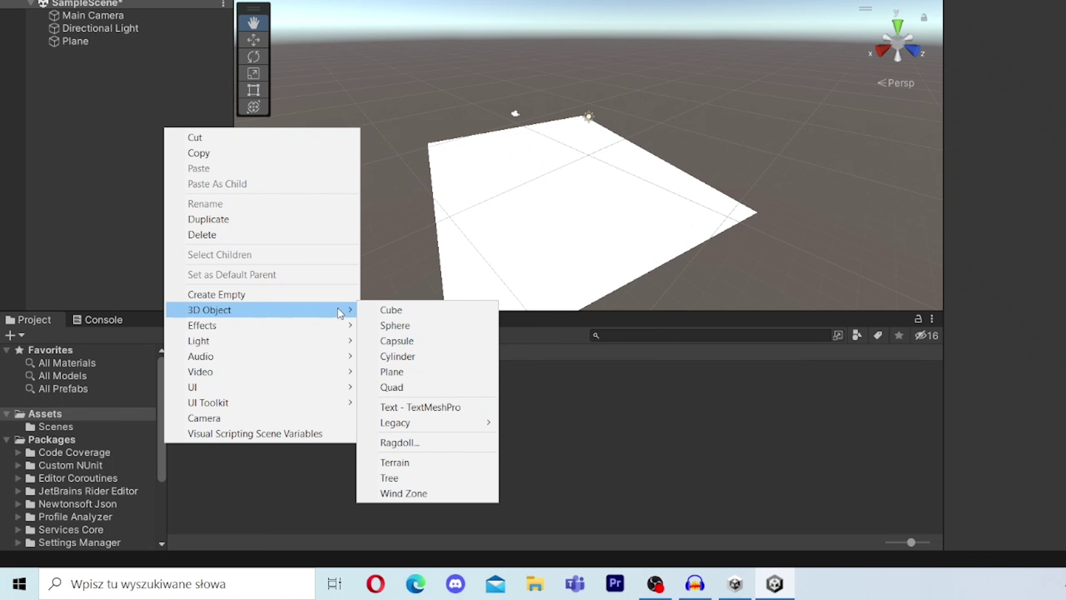
pyautogui.click(385, 315)
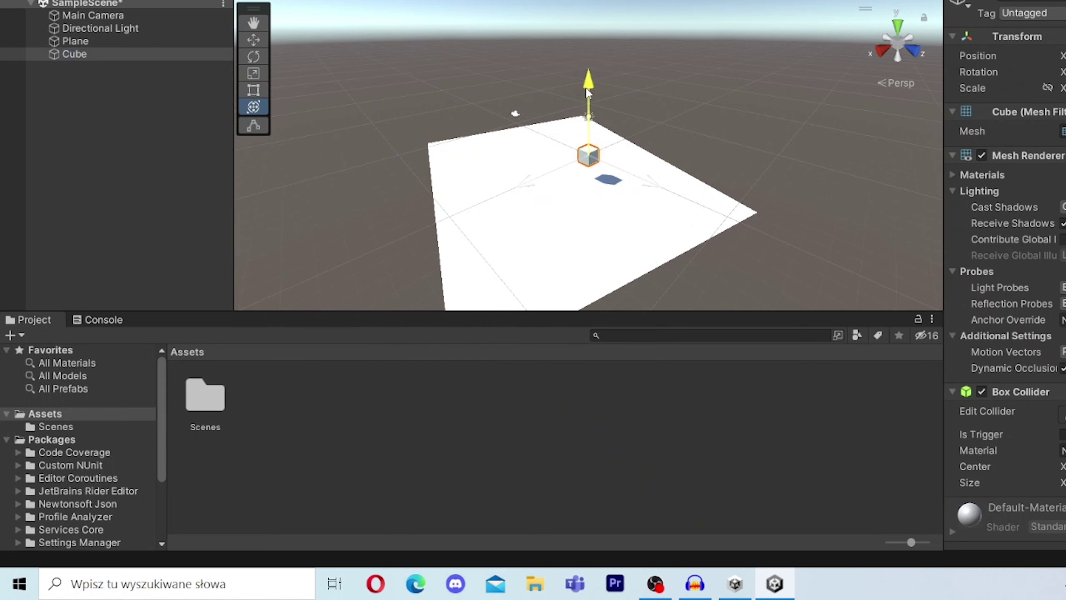
# Move the Cube up and left, stretch it wider with the Rect tool, then reselect it
pyautogui.moveTo(585, 88); pyautogui.dragTo(572, 53)
pyautogui.moveTo(508, 144)
pyautogui.mouseDown()
pyautogui.moveTo(475, 158)
pyautogui.moveTo(492, 159)
pyautogui.mouseUp()
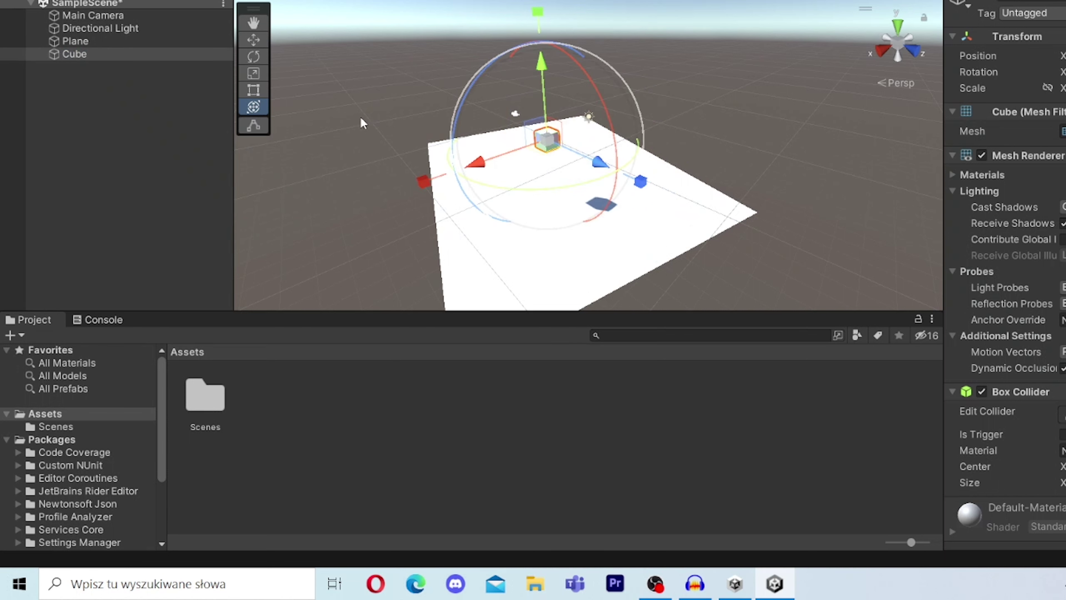
pyautogui.click(263, 79)
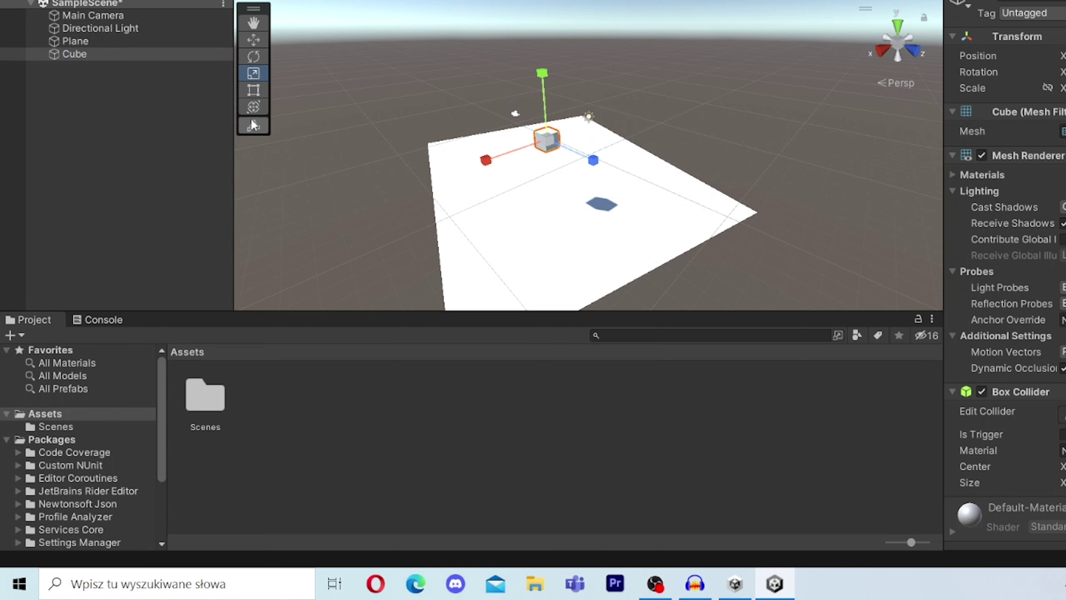
pyautogui.click(253, 90)
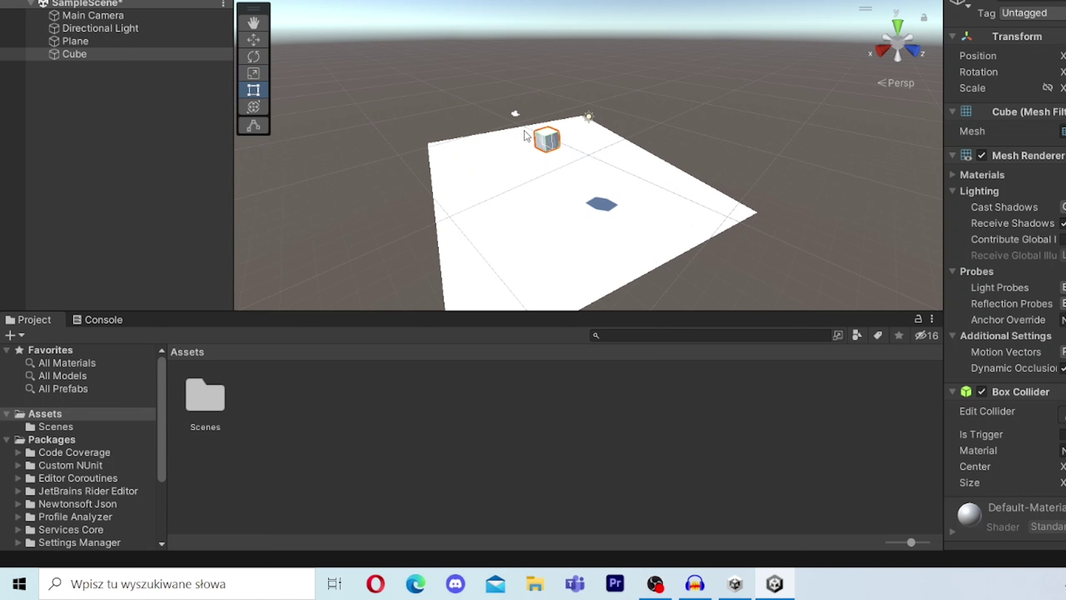
pyautogui.moveTo(545, 130)
pyautogui.mouseDown()
pyautogui.moveTo(553, 135)
pyautogui.moveTo(555, 123)
pyautogui.mouseUp()
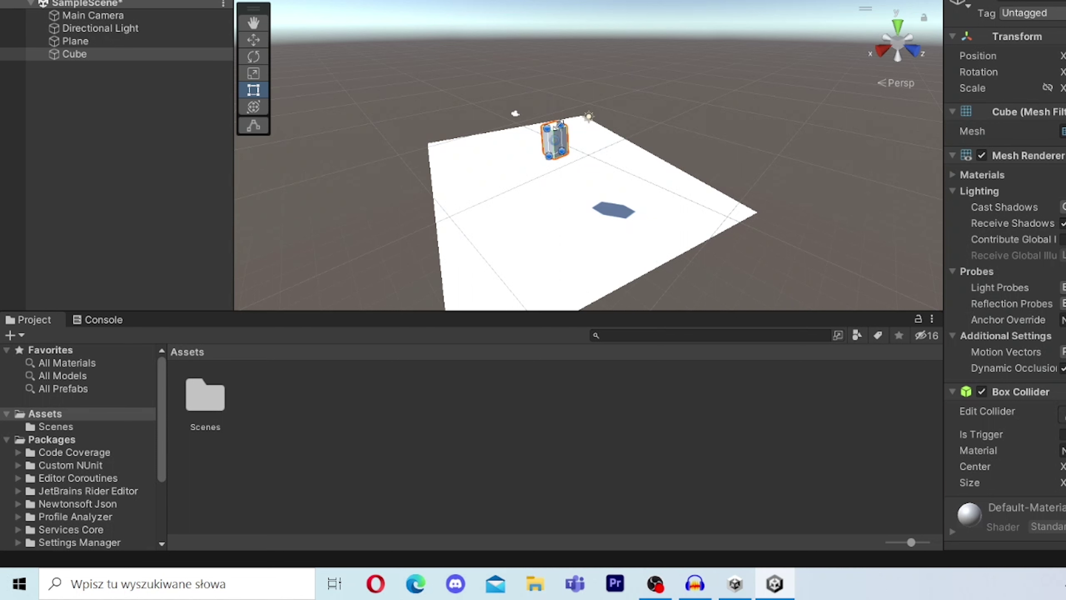
pyautogui.moveTo(560, 123)
pyautogui.mouseDown()
pyautogui.moveTo(574, 116)
pyautogui.moveTo(581, 153)
pyautogui.mouseUp()
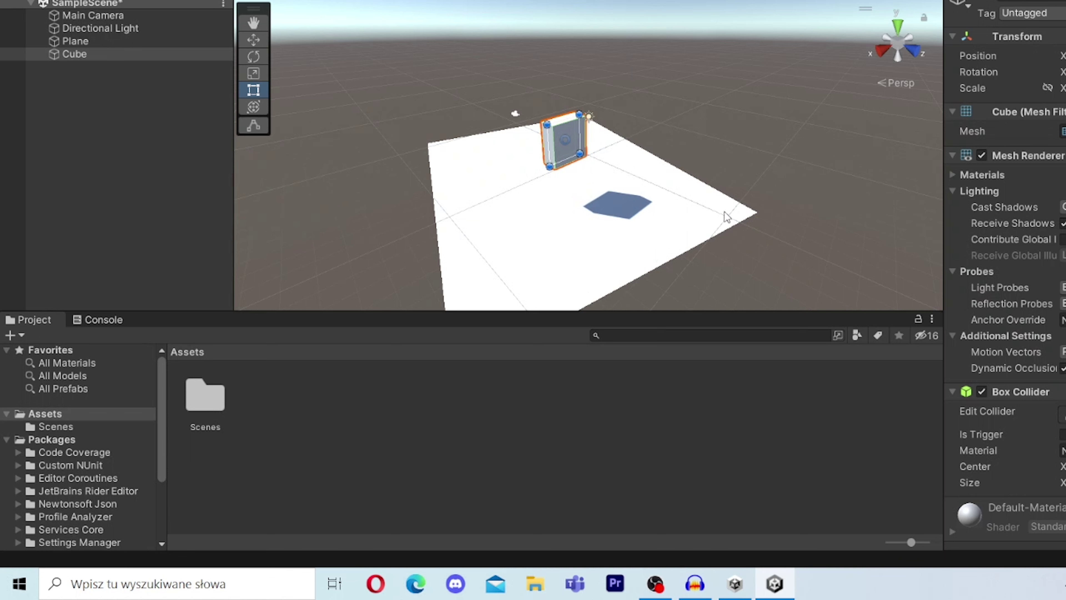
pyautogui.click(143, 139)
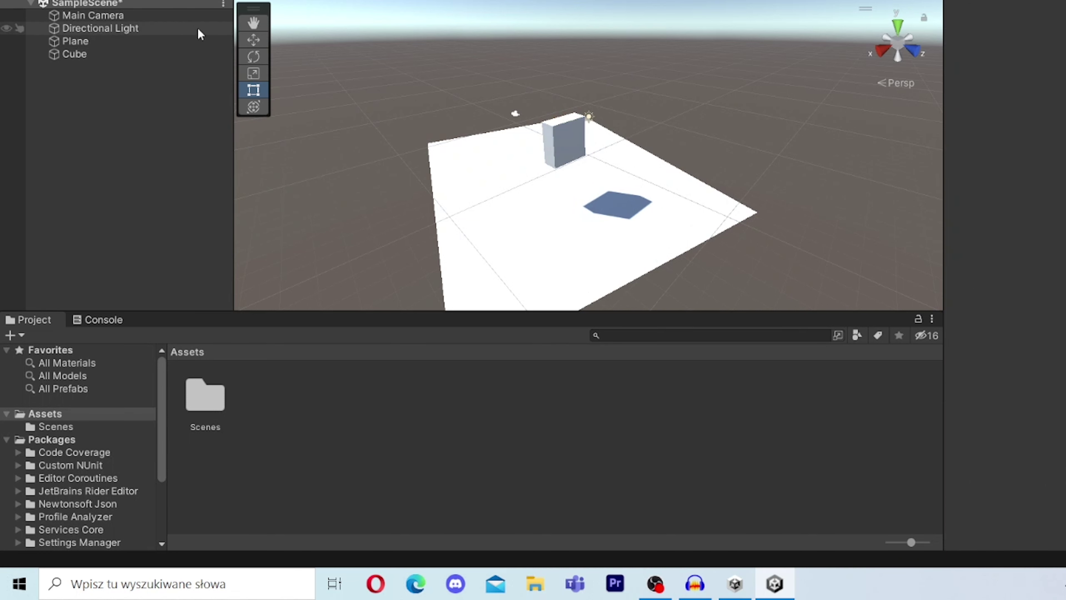
pyautogui.click(253, 23)
pyautogui.click(81, 58)
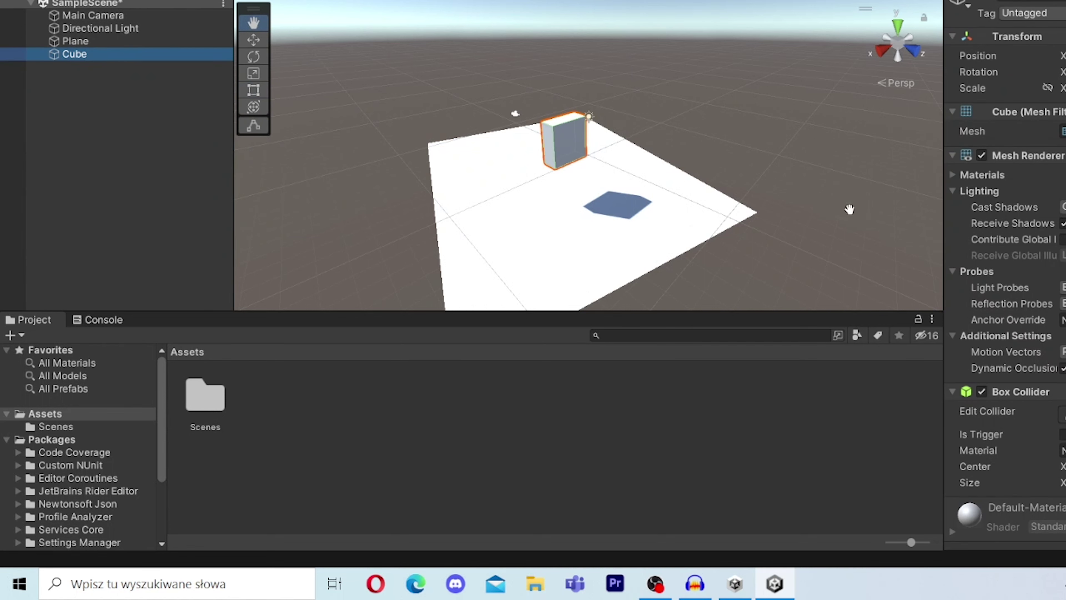
# Add a 3D Rigidbody component to the Cube and set its Drag to 1
pyautogui.scroll(-2, 1005, 276)
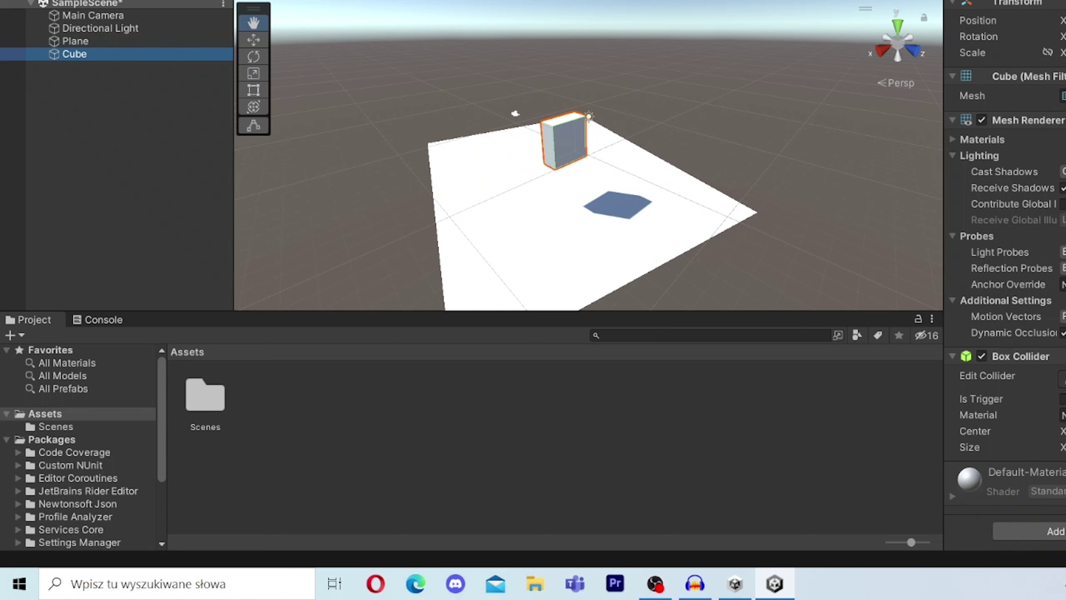
pyautogui.click(1061, 532)
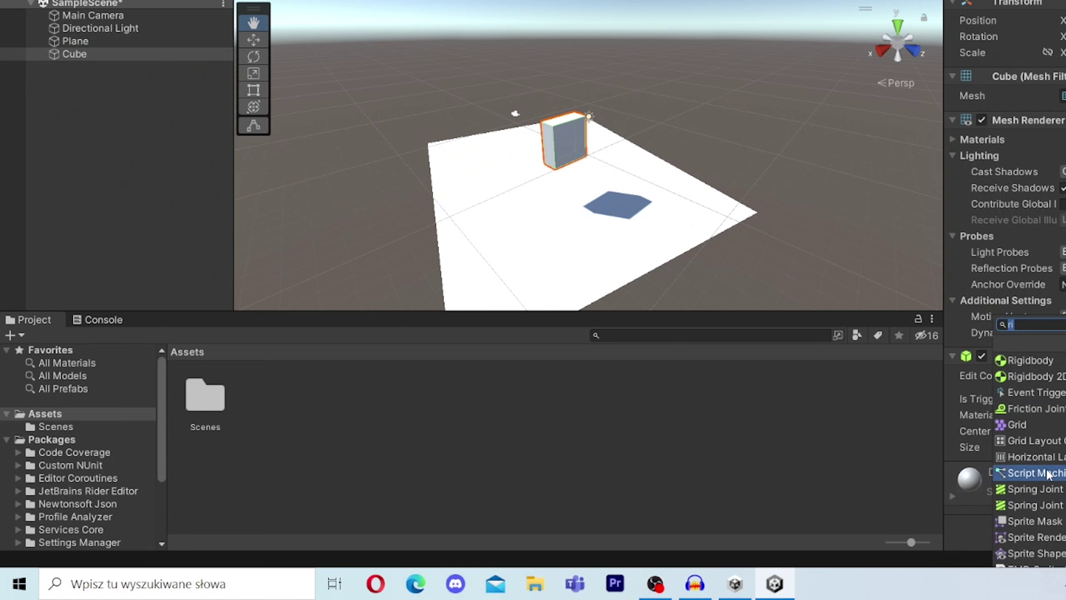
pyautogui.press('Down')
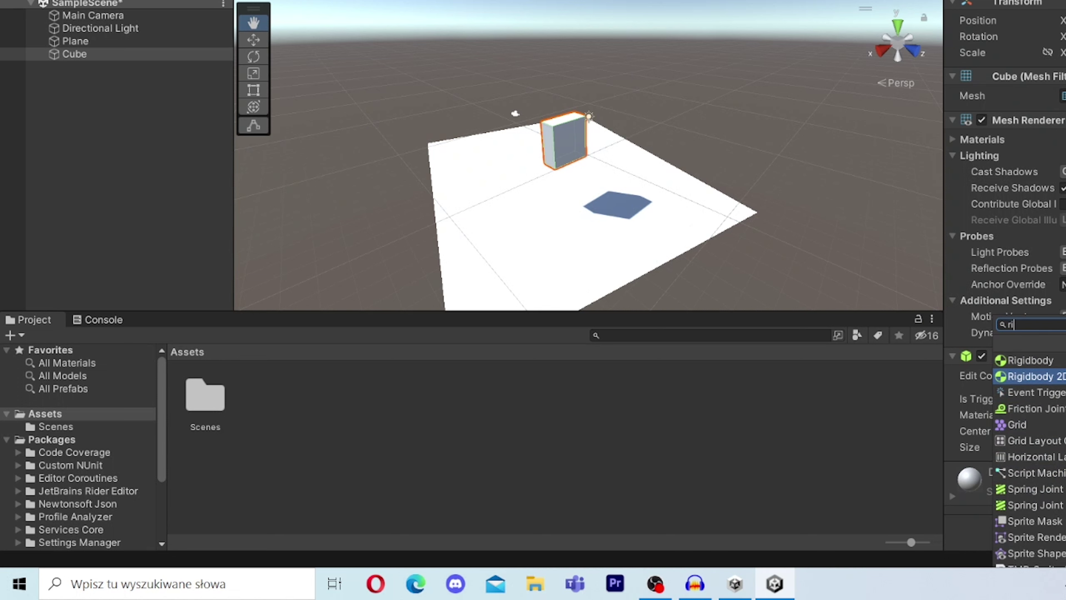
pyautogui.press('Up')
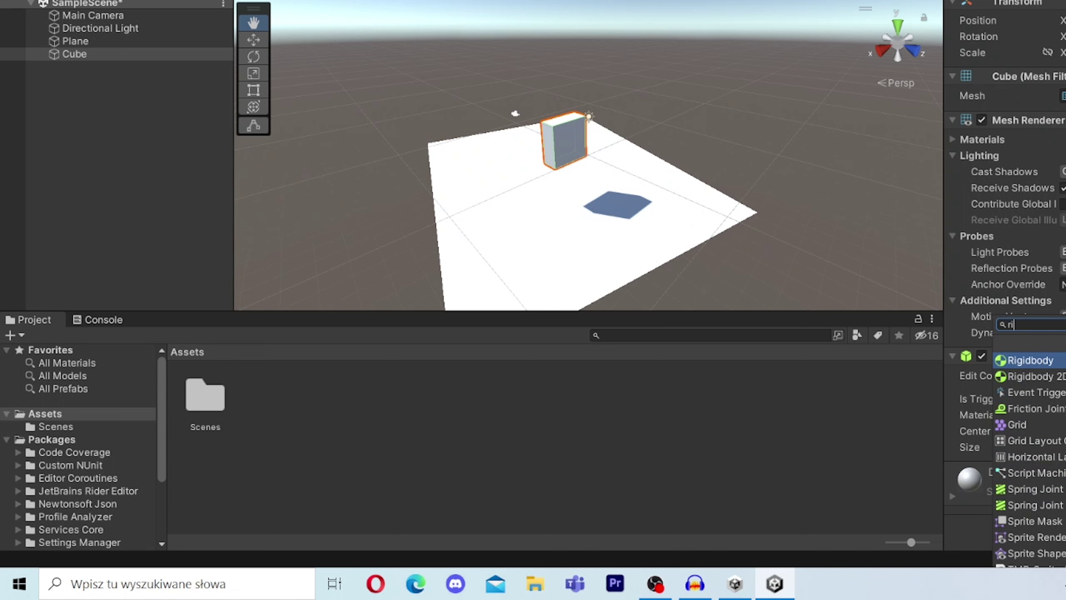
pyautogui.press('Return')
pyautogui.scroll(-5, 1005, 294)
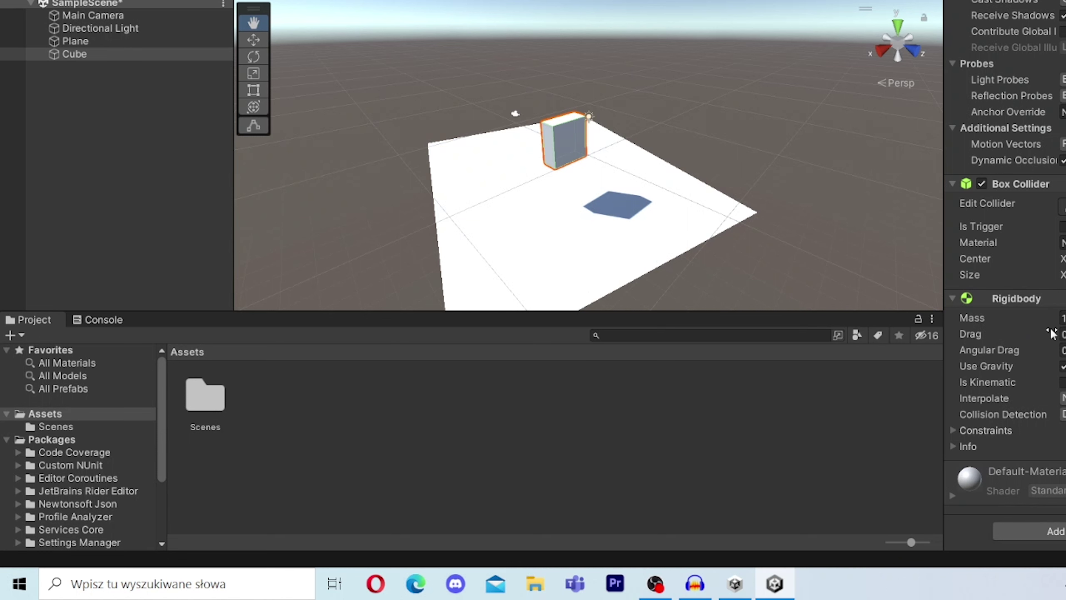
pyautogui.moveTo(1027, 335); pyautogui.dragTo(1055, 334)
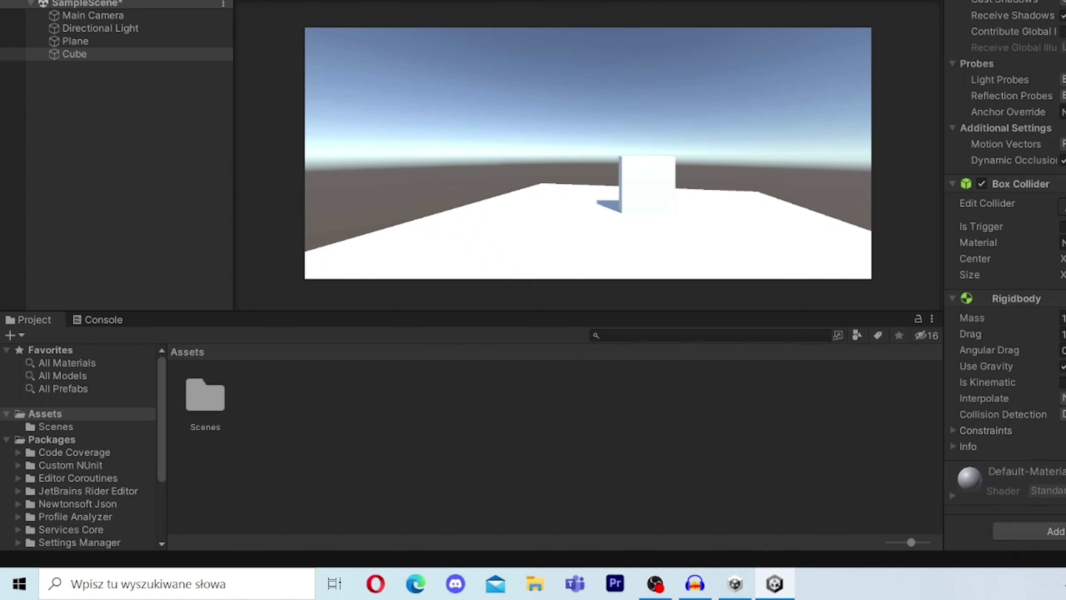
# Stop play mode, re-centre the plane in the Scene view, and test-play the cube again
pyautogui.hotkey('ctrl', '1')
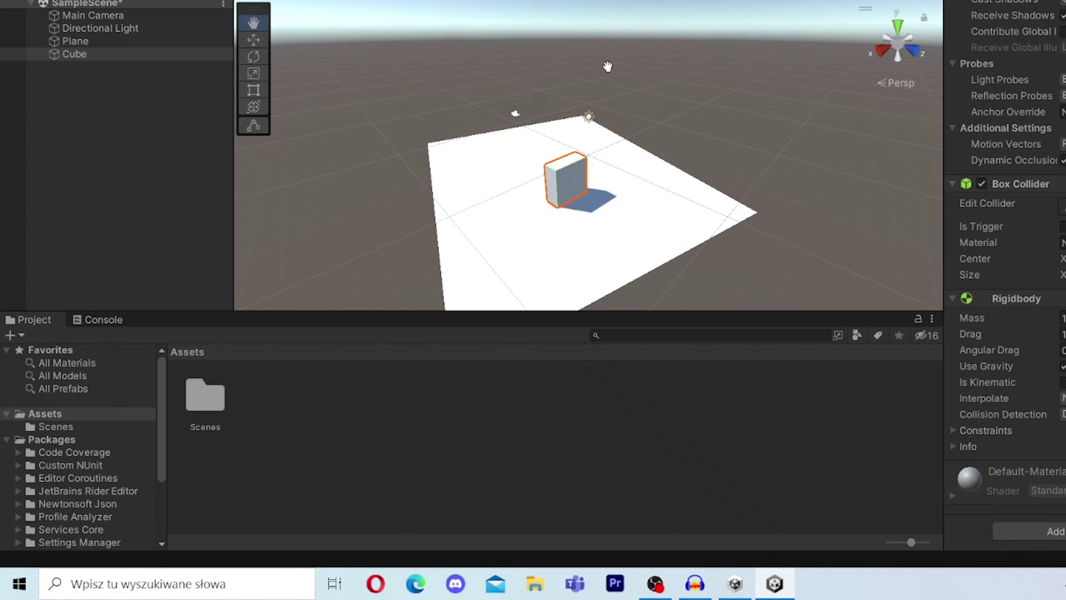
pyautogui.moveTo(560, 166); pyautogui.dragTo(583, 111)
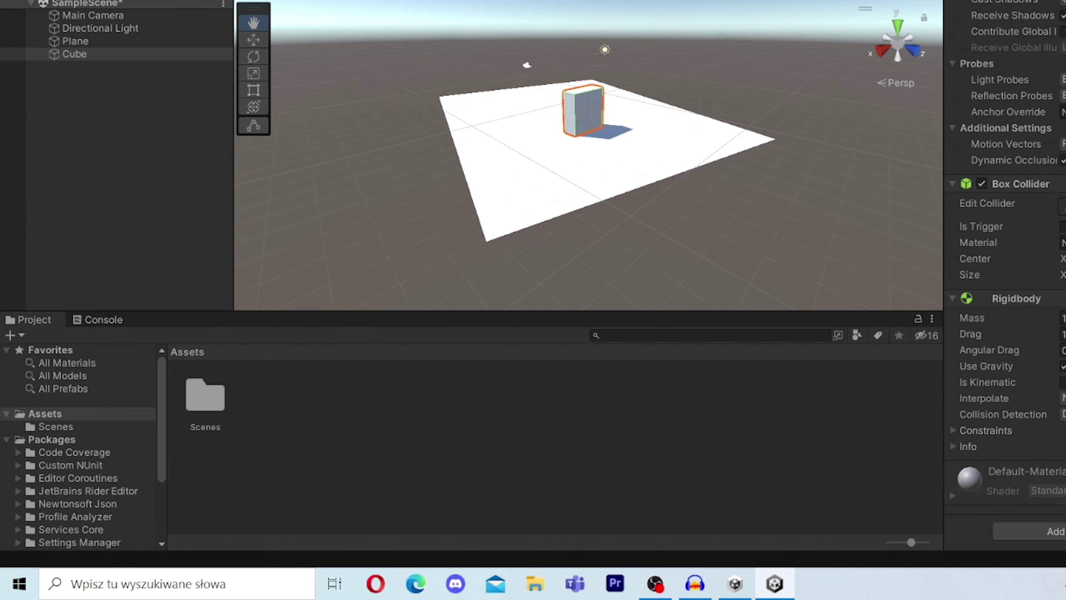
pyautogui.hotkey('ctrl', '2')
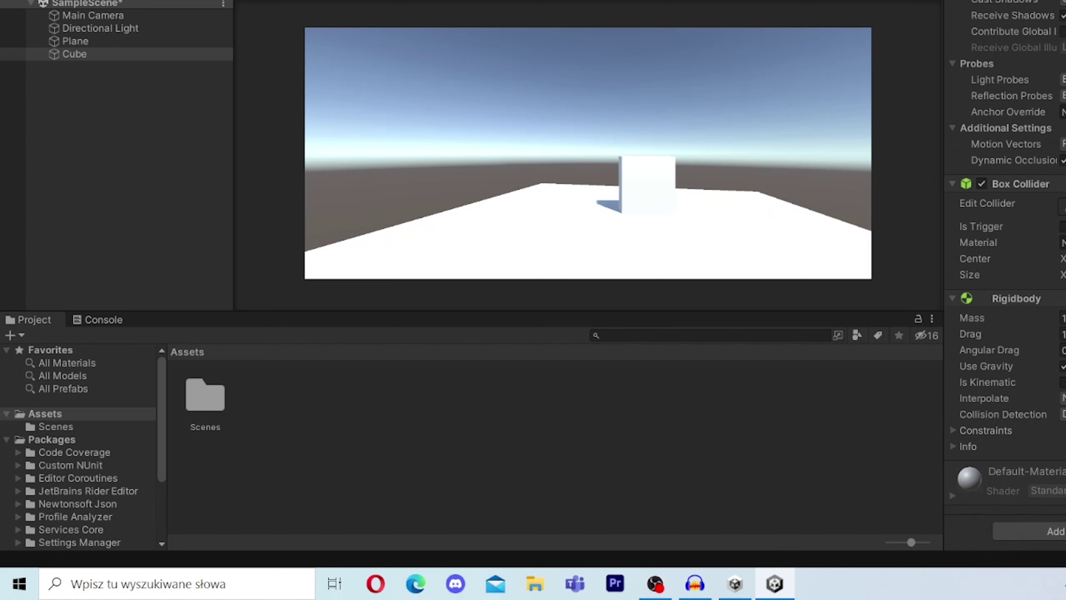
pyautogui.hotkey('ctrl', '1')
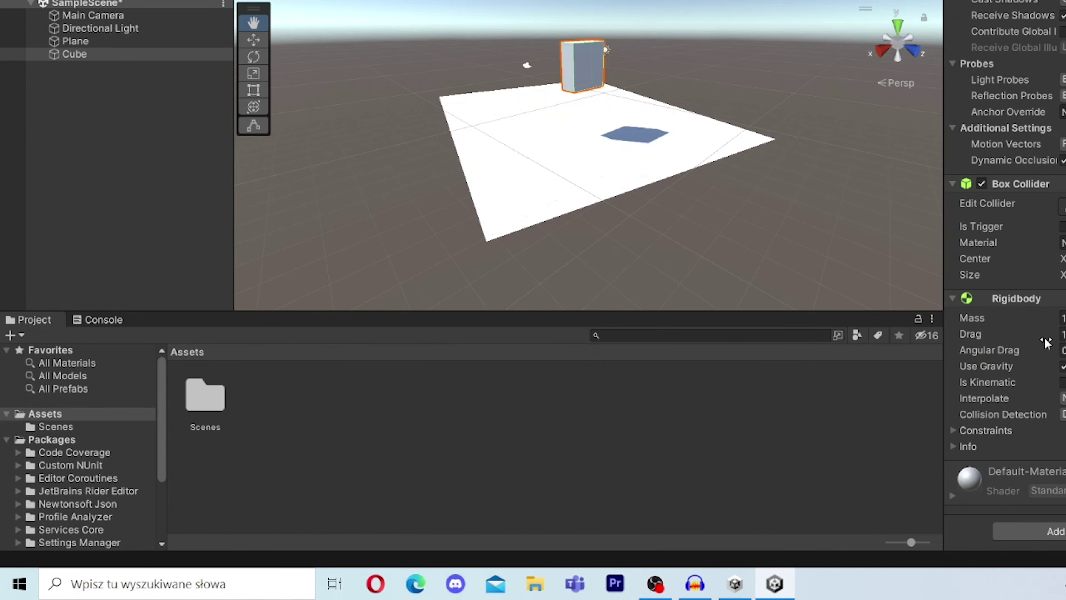
# Raise the Rigidbody Mass to 3, adjust Angular Drag, and test the heavier falling cube
pyautogui.moveTo(1034, 340)
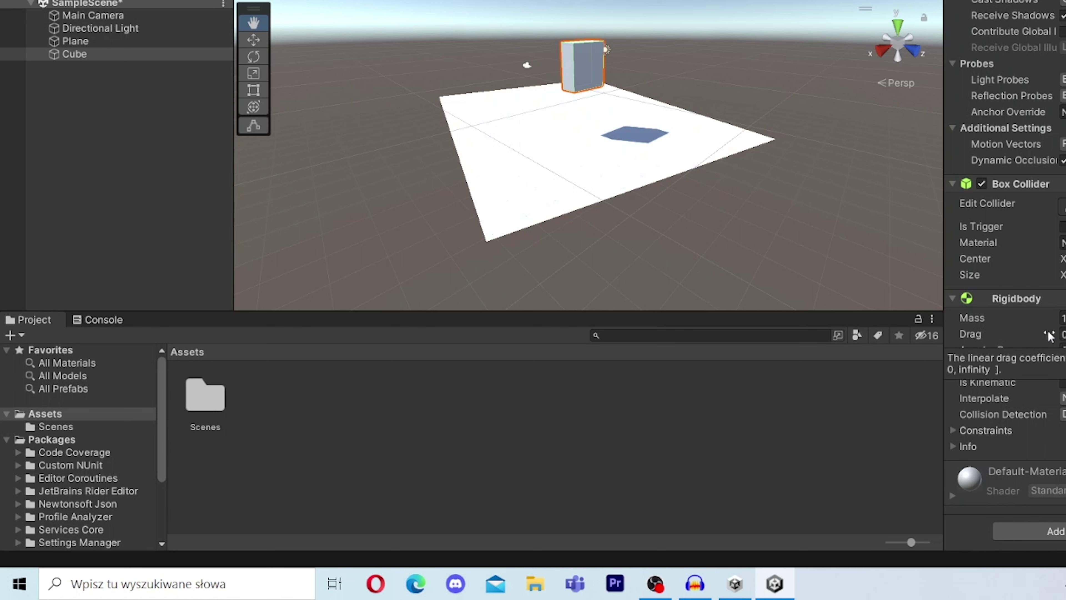
pyautogui.click(1052, 320)
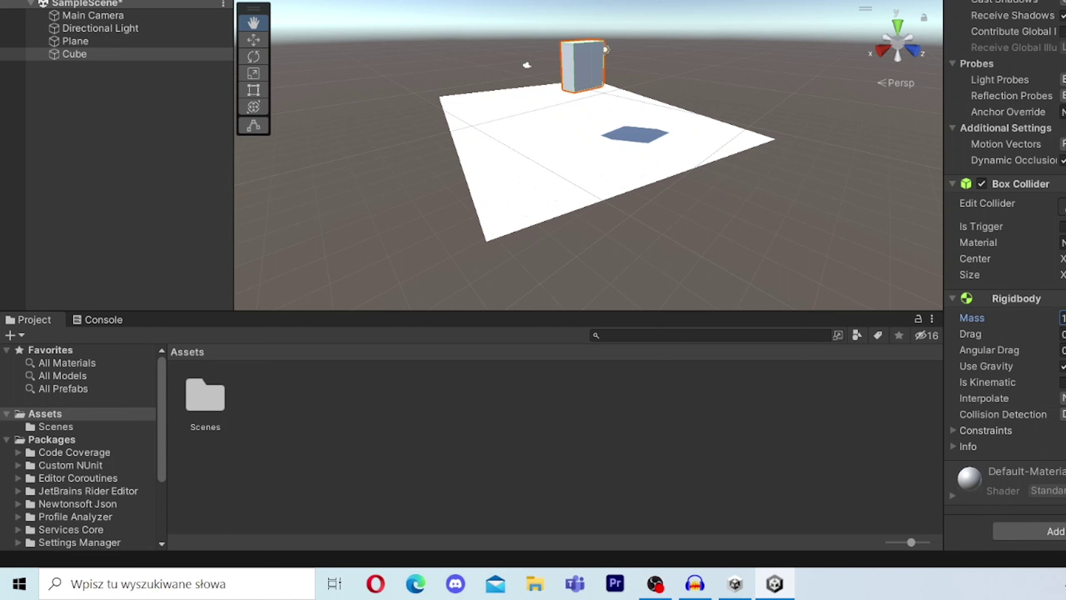
pyautogui.moveTo(174, 282); pyautogui.dragTo(561, 209)
pyautogui.moveTo(79, 374); pyautogui.dragTo(617, 296)
pyautogui.moveTo(164, 182); pyautogui.dragTo(579, 29)
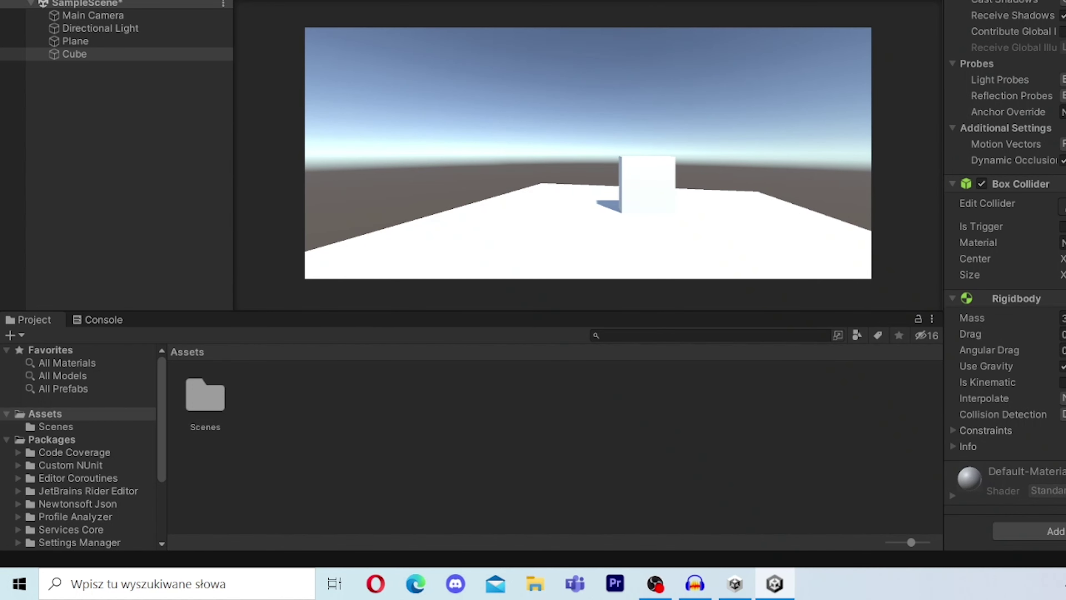
pyautogui.hotkey('ctrl', 'p')
pyautogui.hotkey('ctrl', 'p')
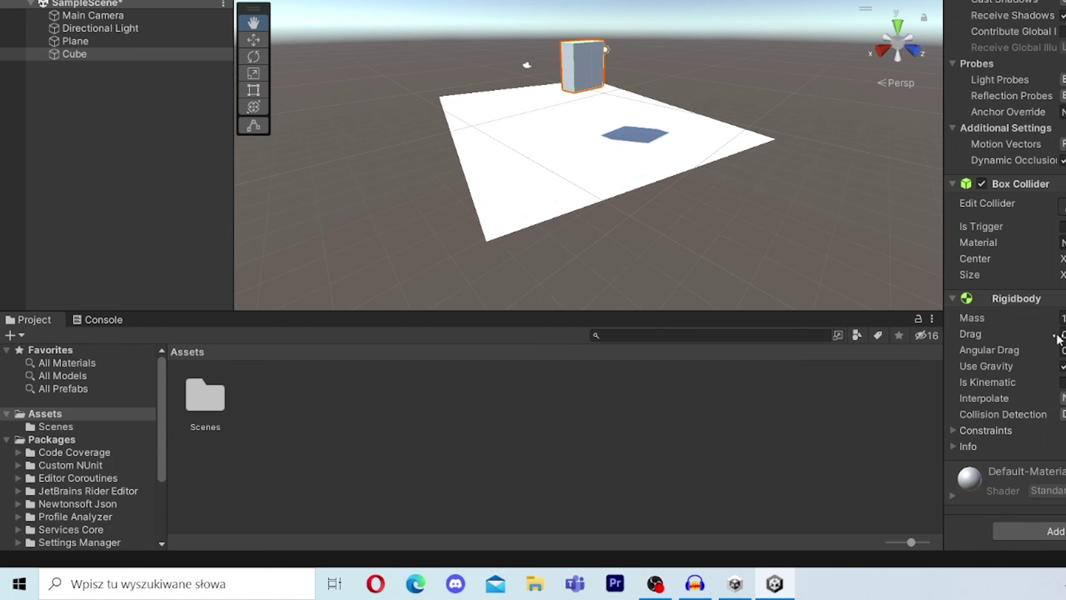
pyautogui.click(1033, 349)
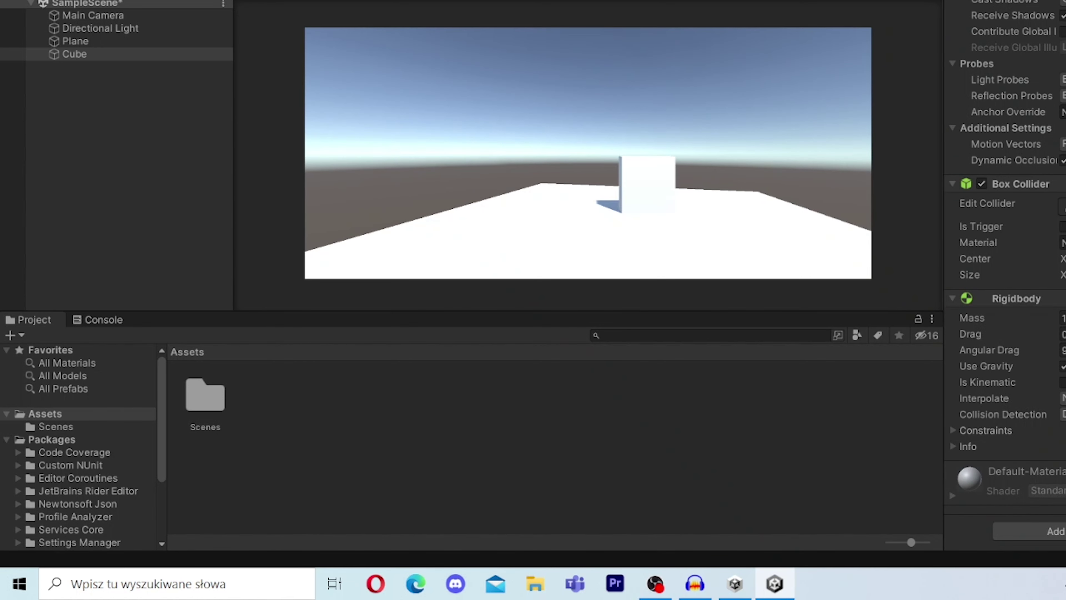
pyautogui.hotkey('ctrl', 'p')
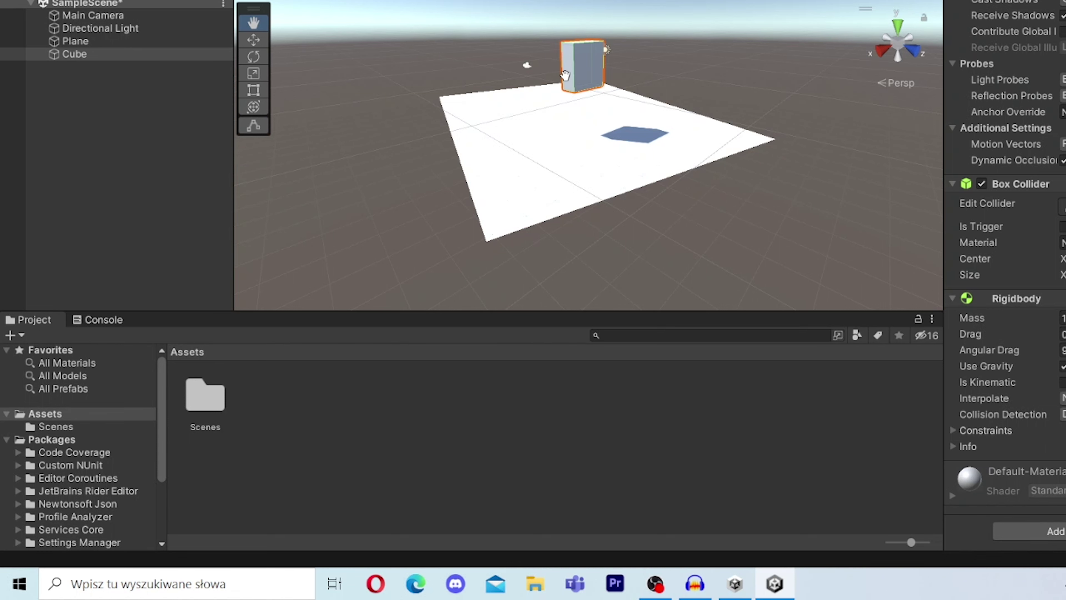
pyautogui.moveTo(592, 72)
pyautogui.mouseDown()
pyautogui.moveTo(408, 134)
pyautogui.moveTo(468, 65)
pyautogui.mouseUp()
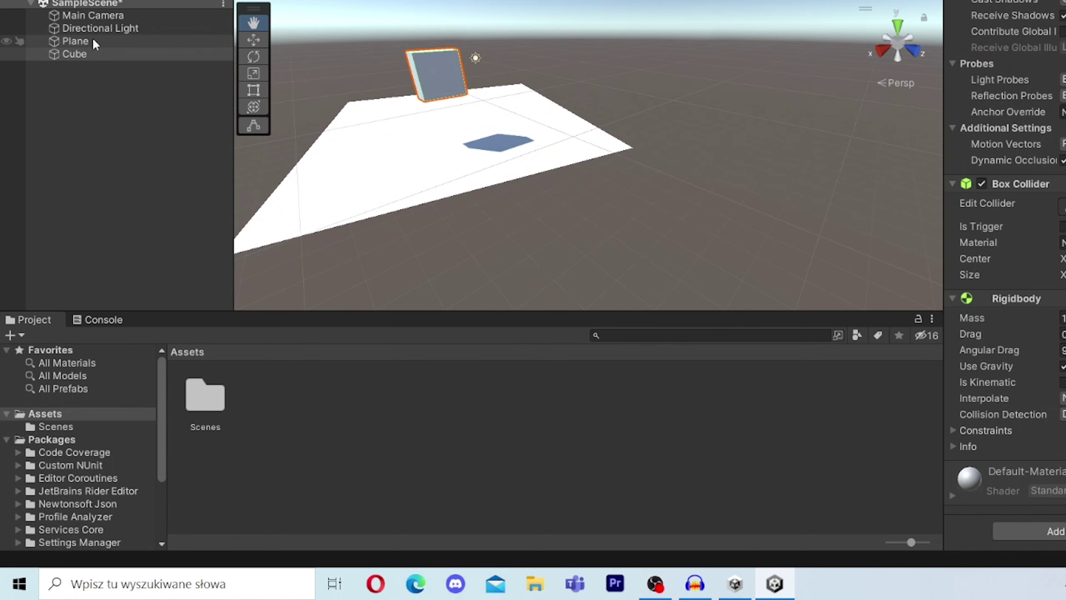
# Disable the Plane's Mesh Collider so the cube falls through, then re-enable it and select the Cube
pyautogui.click(76, 41)
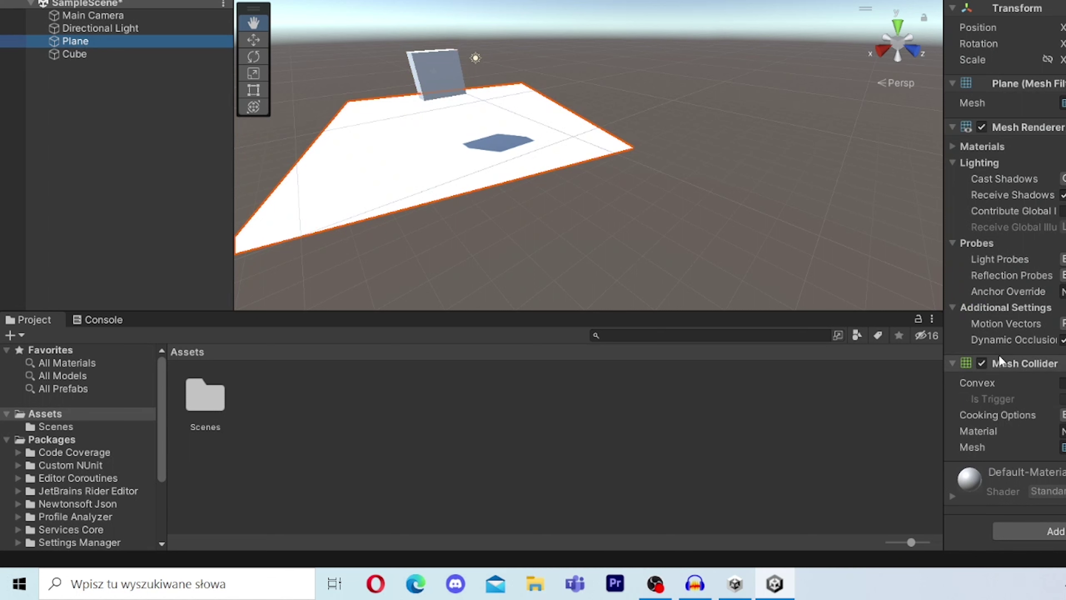
pyautogui.scroll(1, 996, 362)
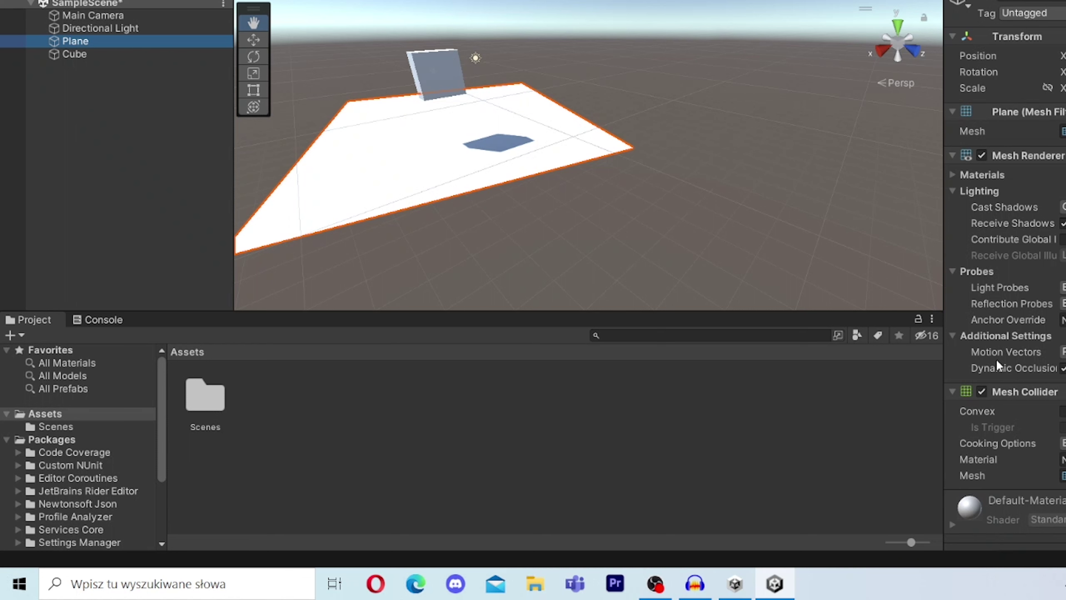
pyautogui.scroll(-1, 997, 359)
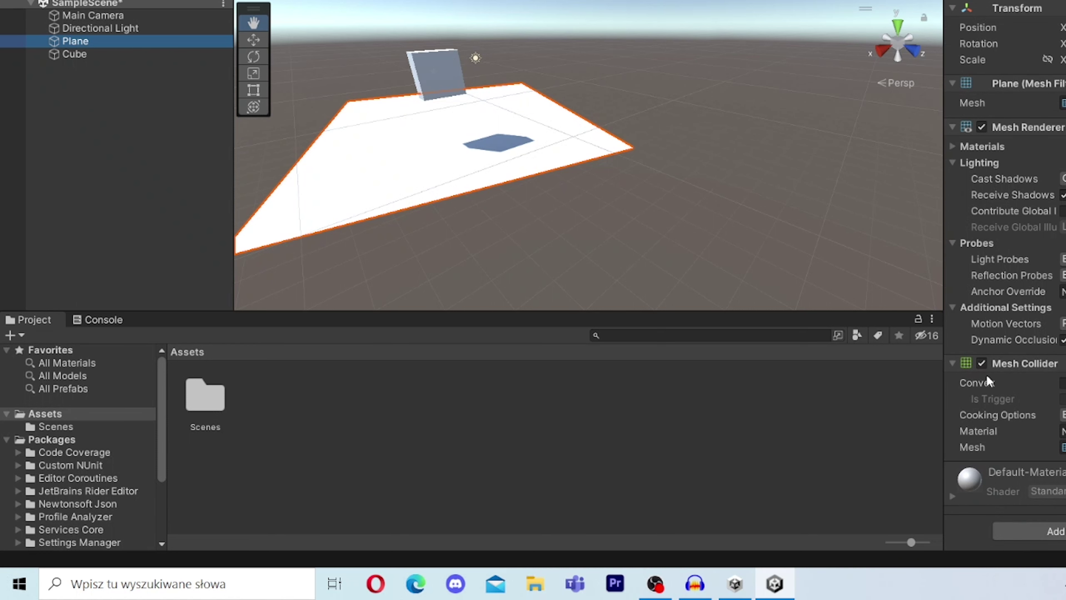
pyautogui.click(981, 364)
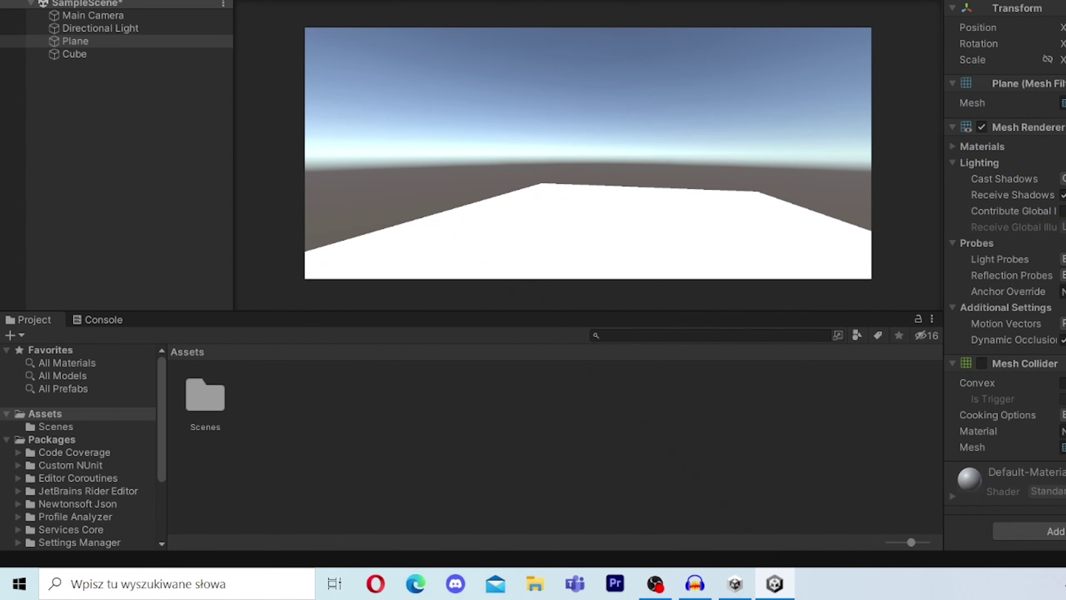
pyautogui.hotkey('ctrl', 'p')
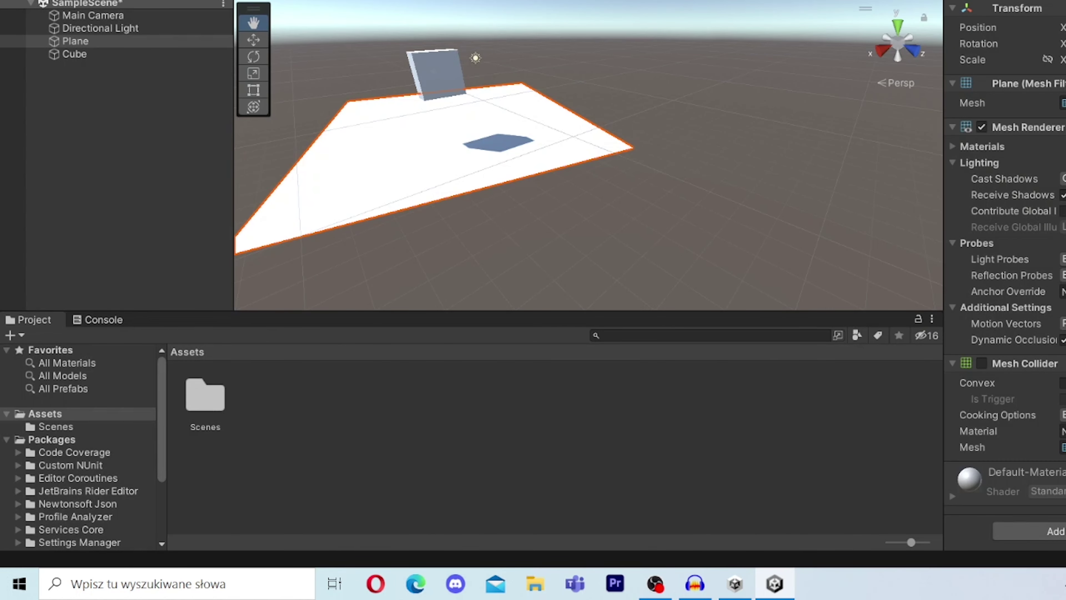
pyautogui.click(982, 363)
pyautogui.click(94, 61)
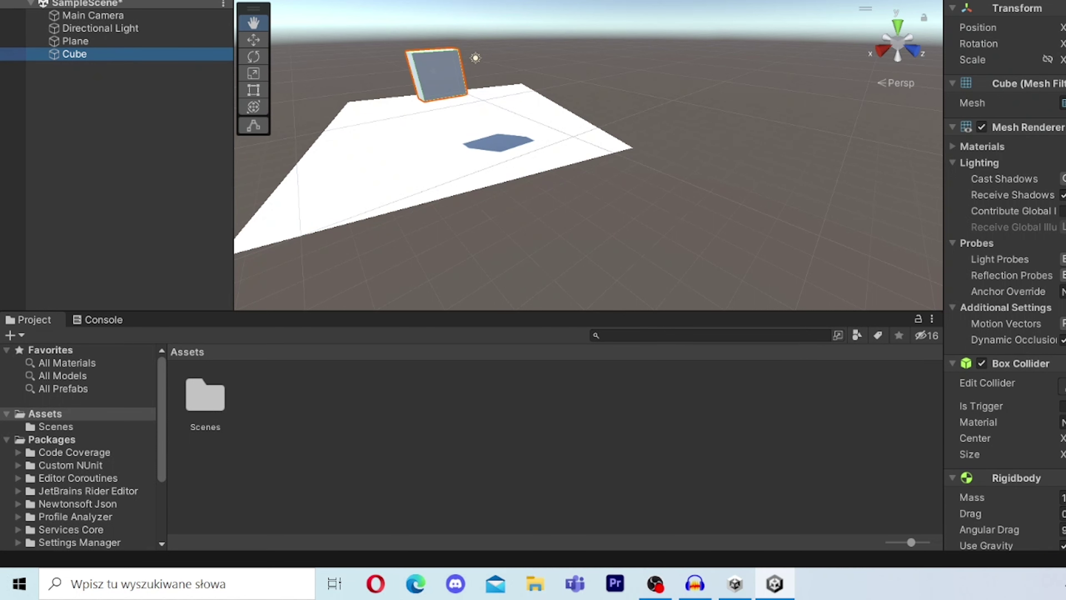
# Test the cube with its Box Collider off and on, then move it toward the camera along Z
pyautogui.click(982, 363)
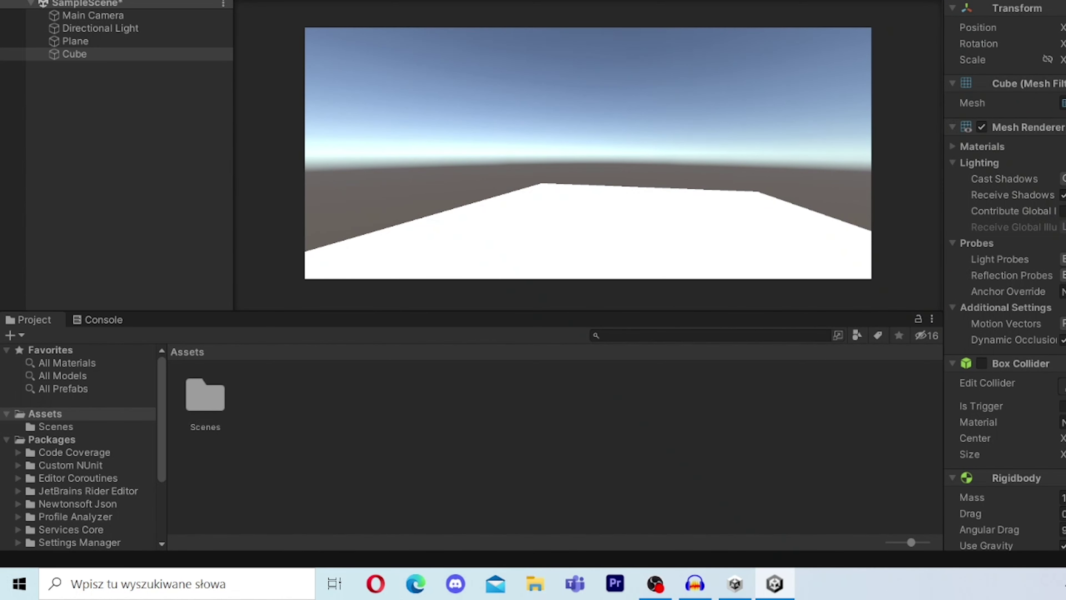
pyautogui.hotkey('ctrl', 'p')
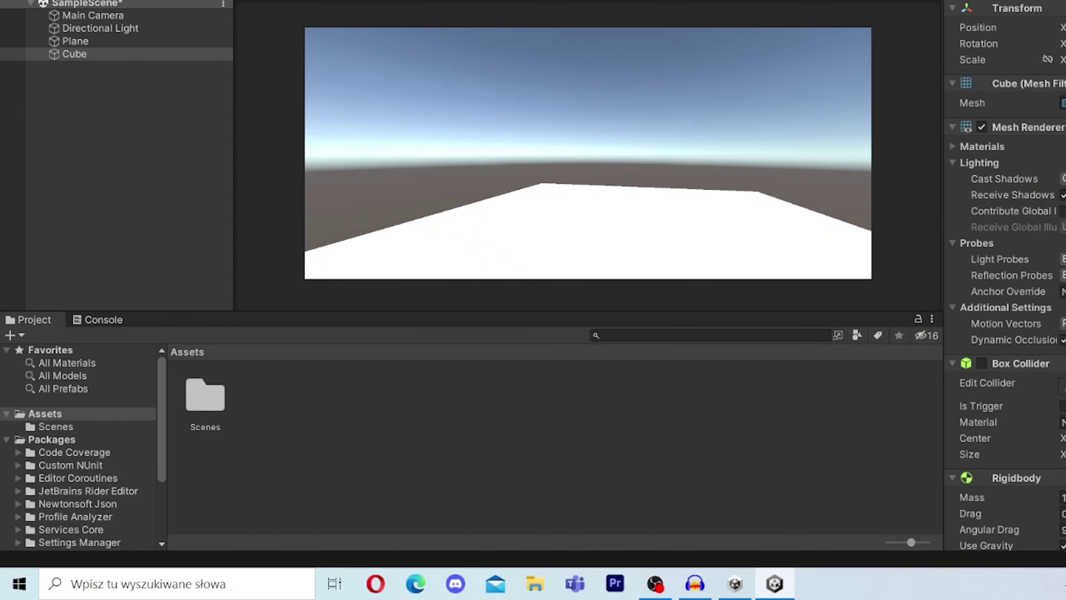
pyautogui.click(981, 363)
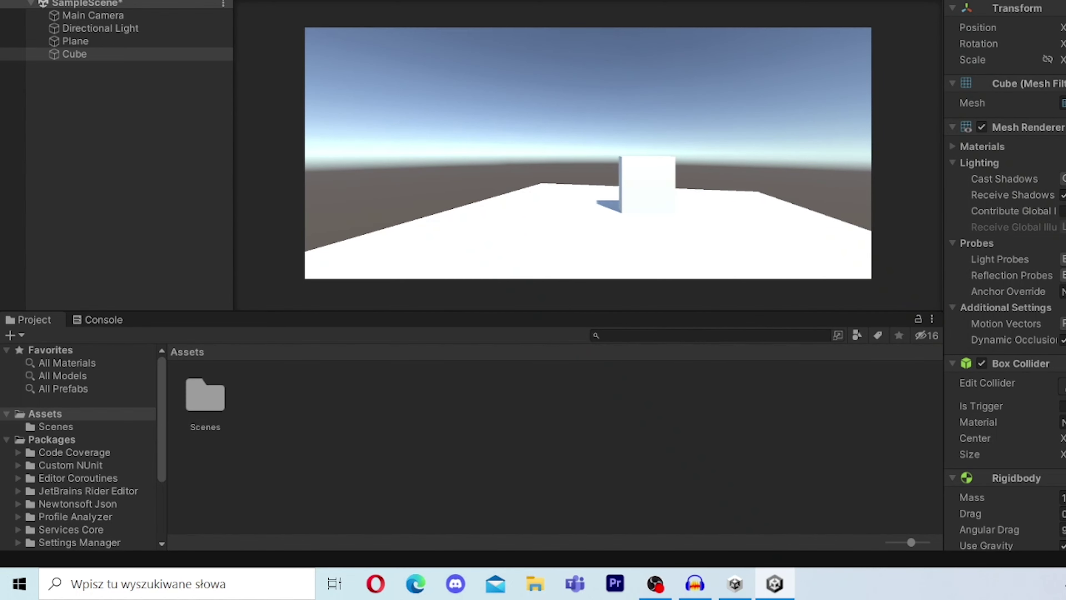
pyautogui.hotkey('ctrl', 'p')
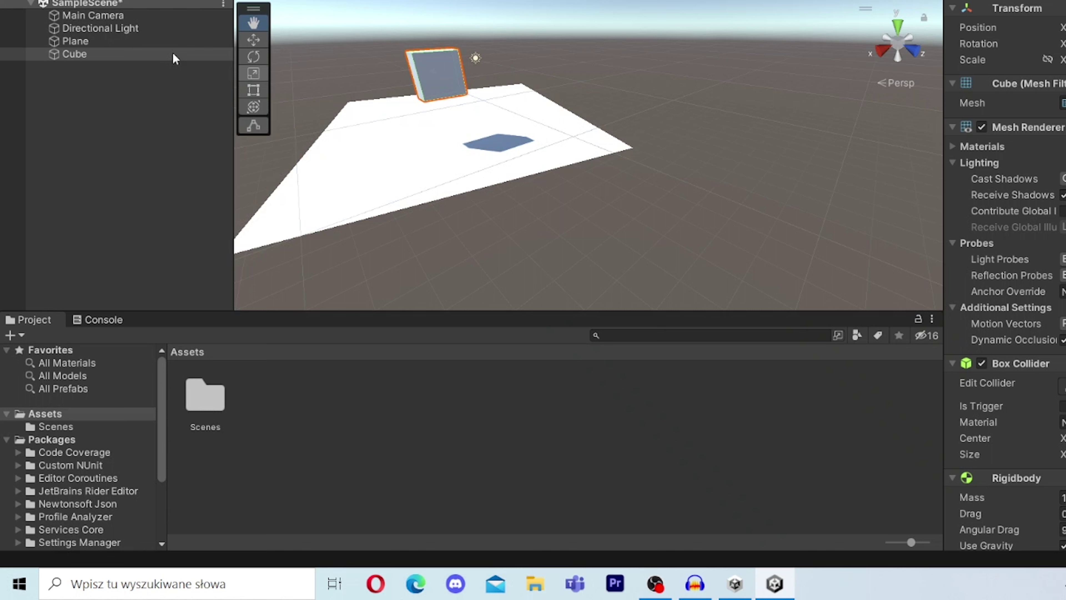
pyautogui.click(254, 39)
pyautogui.moveTo(476, 82); pyautogui.dragTo(557, 160)
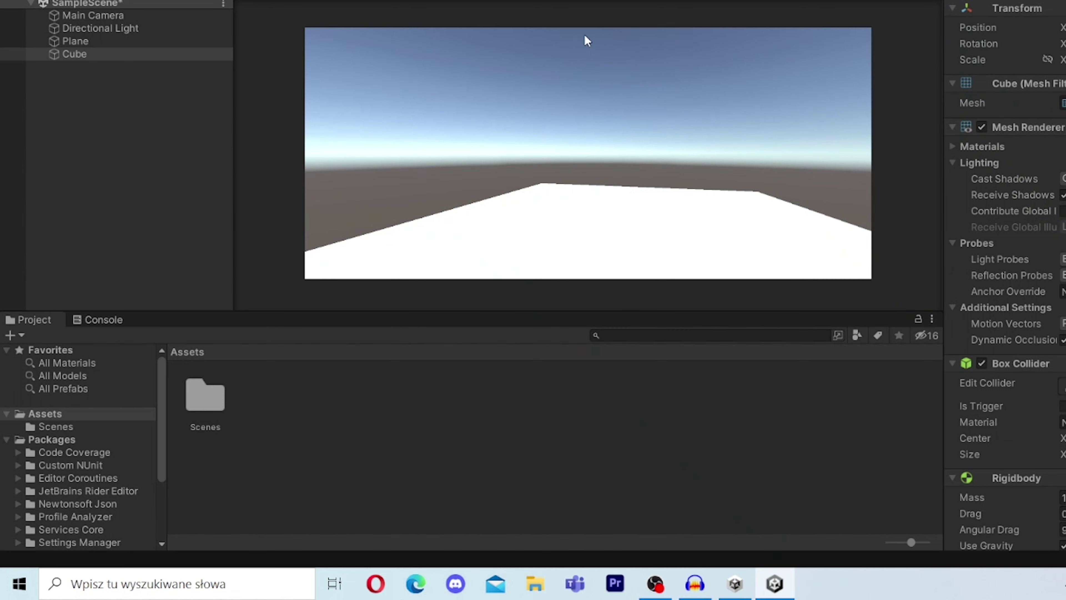
# Move the Main Camera along its depth axis and rotate it toward the plane and cube
pyautogui.hotkey('ctrl', 'p')
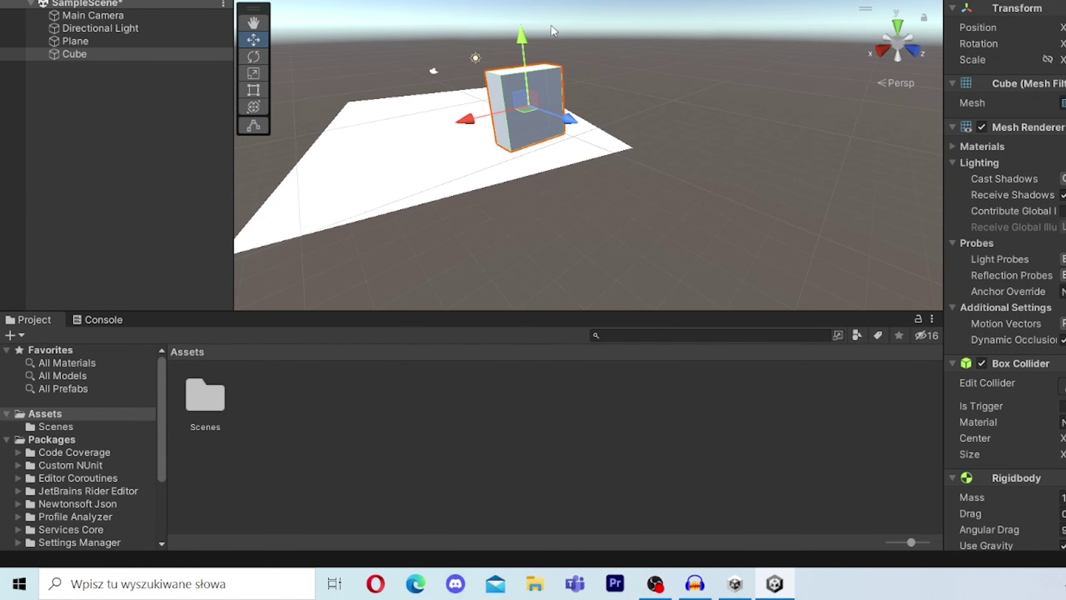
pyautogui.click(435, 68)
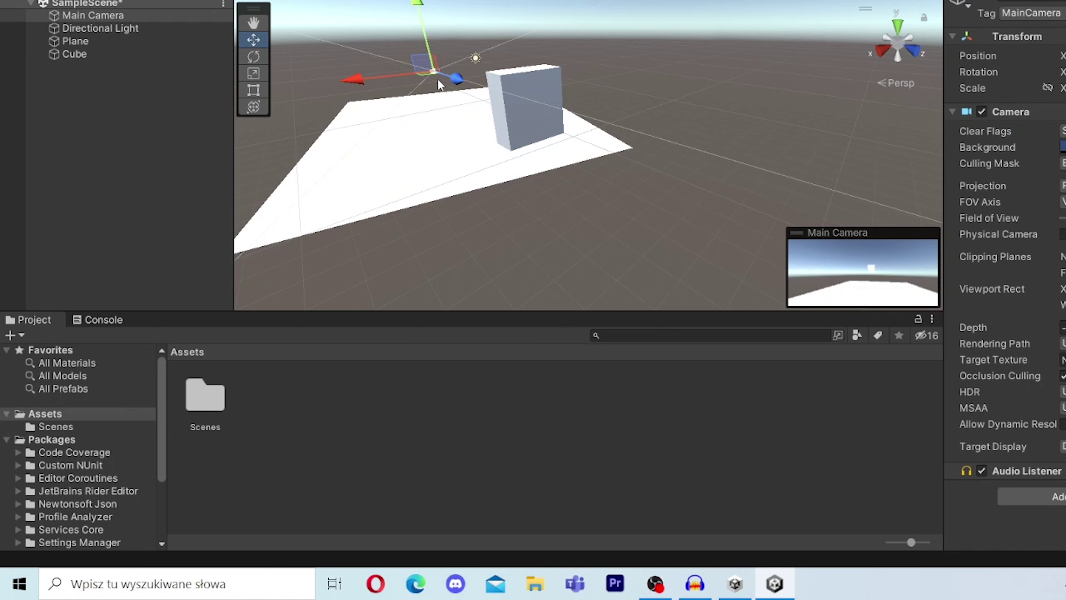
pyautogui.moveTo(457, 83); pyautogui.dragTo(635, 176)
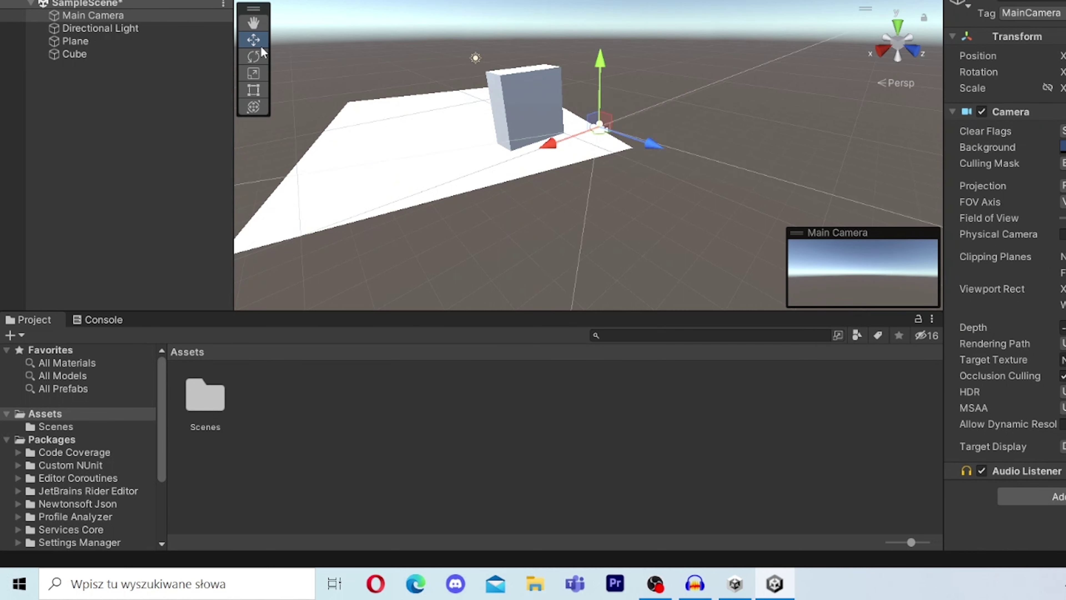
pyautogui.click(254, 57)
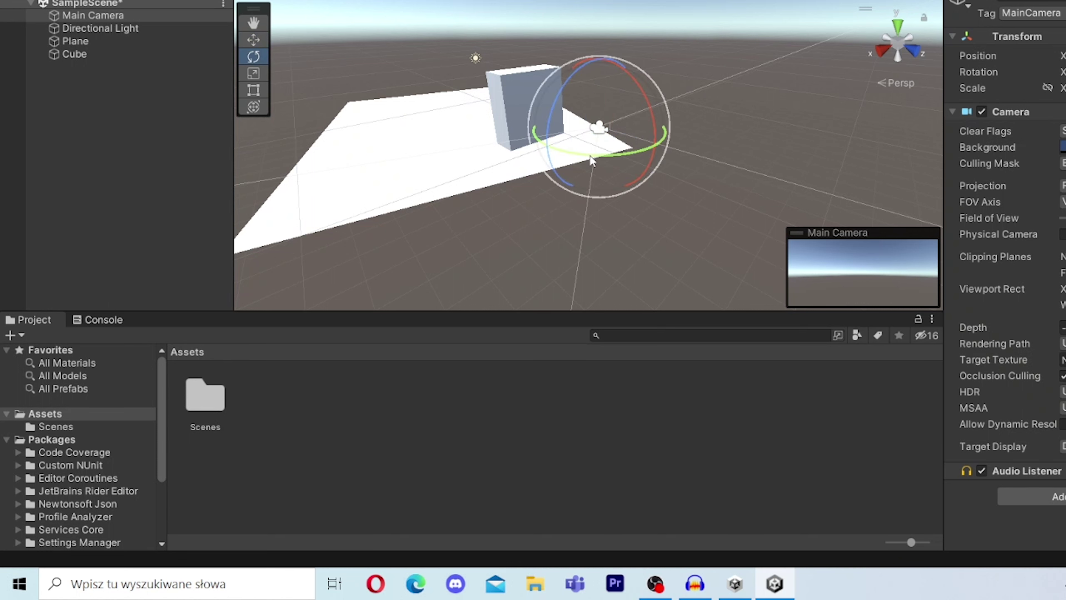
pyautogui.moveTo(606, 161)
pyautogui.mouseDown()
pyautogui.moveTo(908, 87)
pyautogui.moveTo(875, 65)
pyautogui.mouseUp()
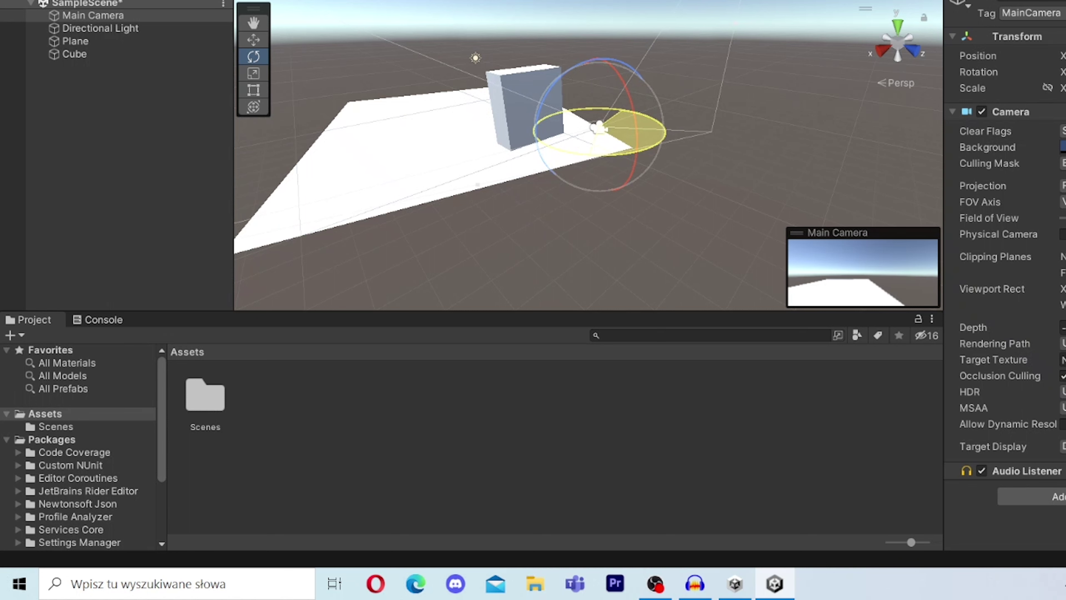
pyautogui.moveTo(609, 142); pyautogui.dragTo(820, 19)
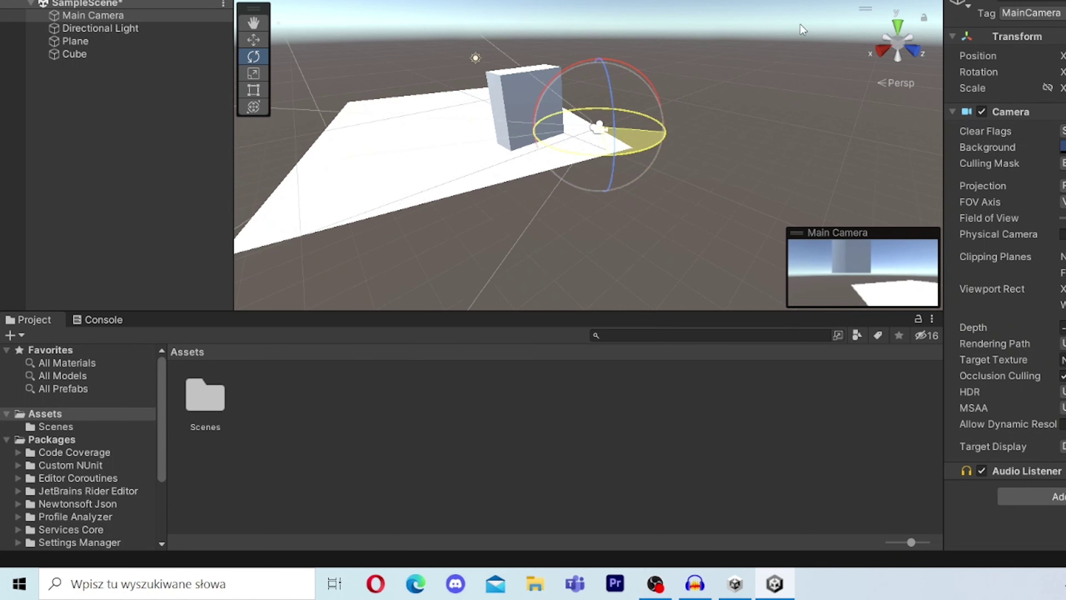
pyautogui.moveTo(820, 19); pyautogui.dragTo(824, 27)
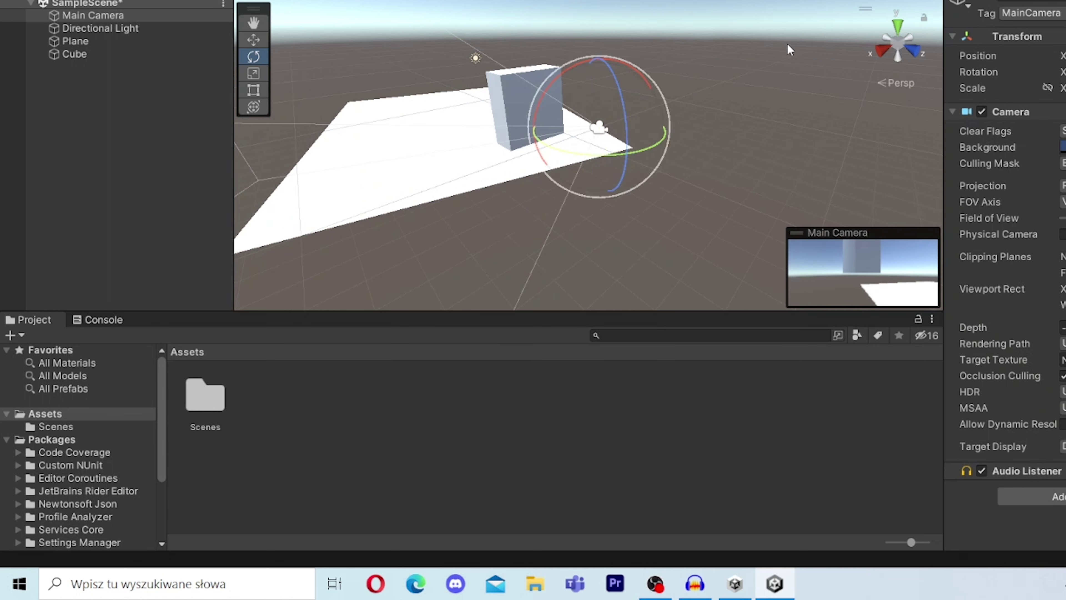
# Raise the camera, shift it to the plane's right side, and aim it at the cube
pyautogui.click(257, 38)
pyautogui.moveTo(600, 60); pyautogui.dragTo(623, 17)
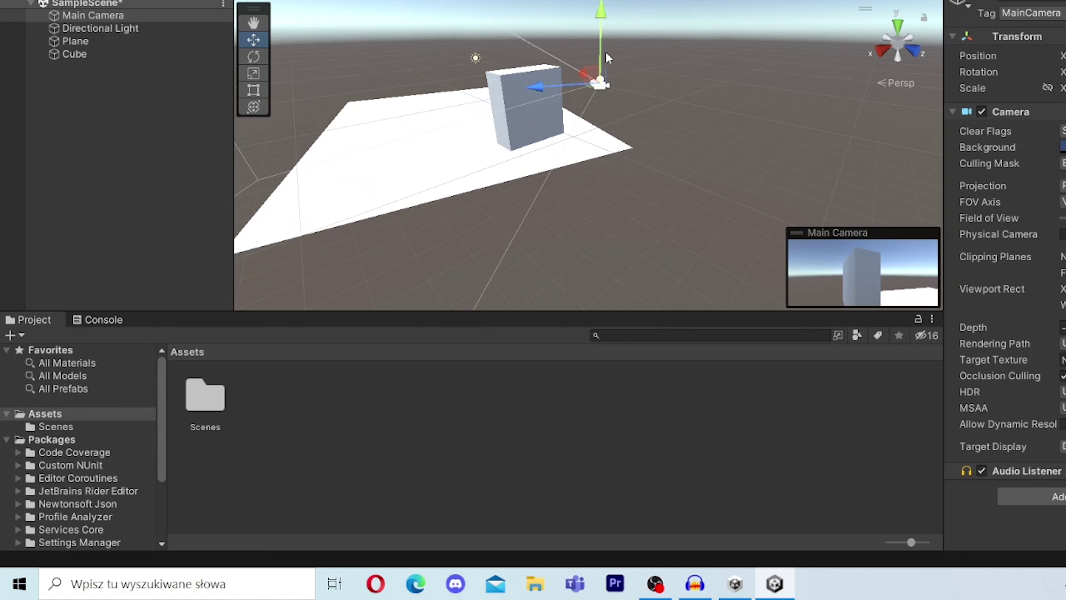
pyautogui.moveTo(599, 89); pyautogui.dragTo(707, 147)
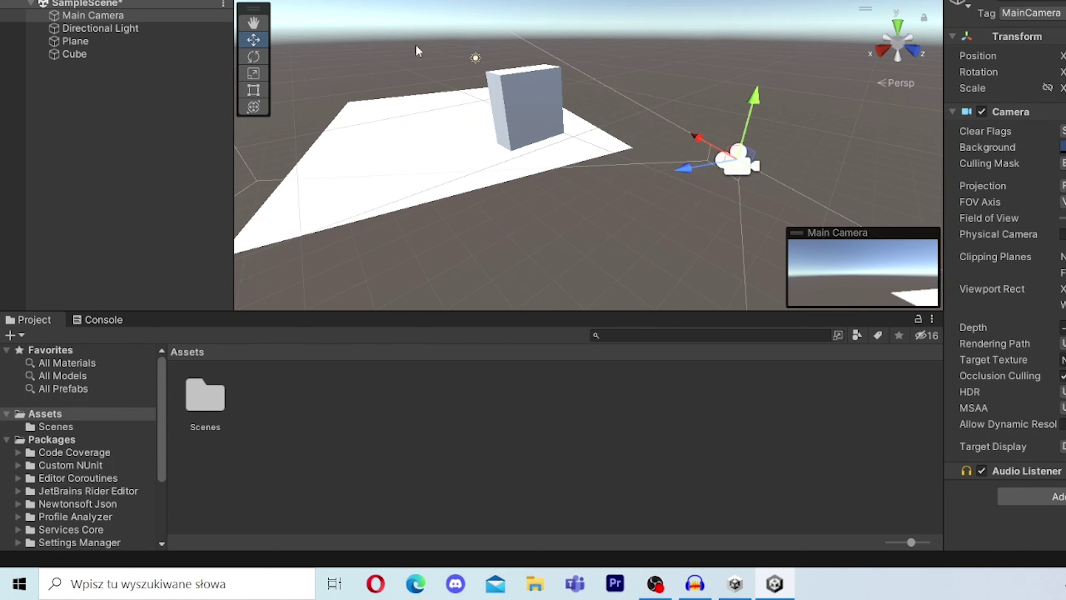
pyautogui.click(254, 57)
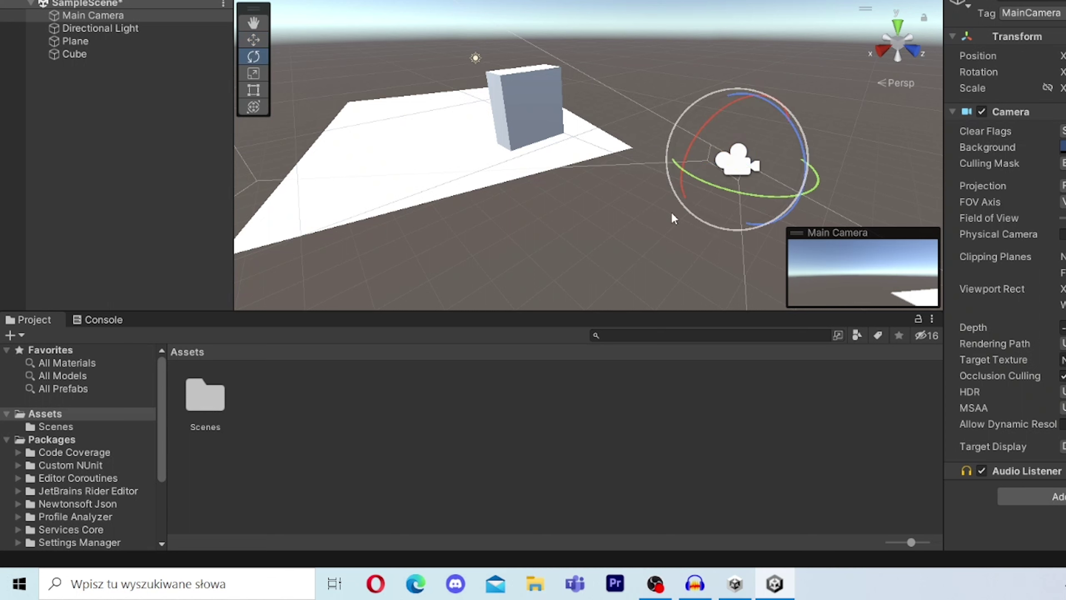
pyautogui.moveTo(722, 187); pyautogui.dragTo(632, 179)
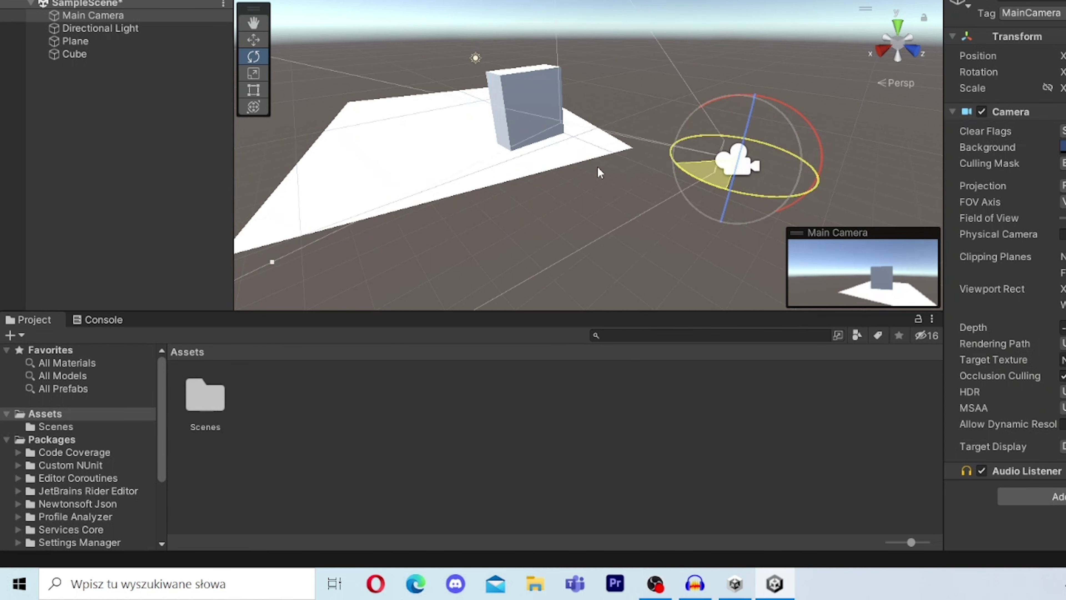
pyautogui.moveTo(630, 176); pyautogui.dragTo(595, 170)
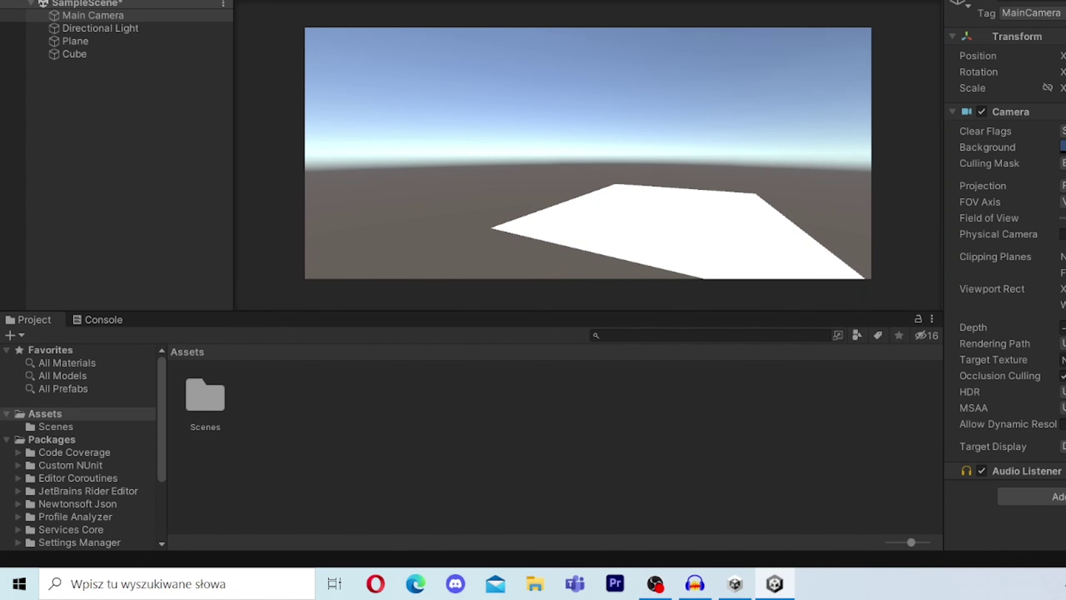
pyautogui.hotkey('ctrl', 'p')
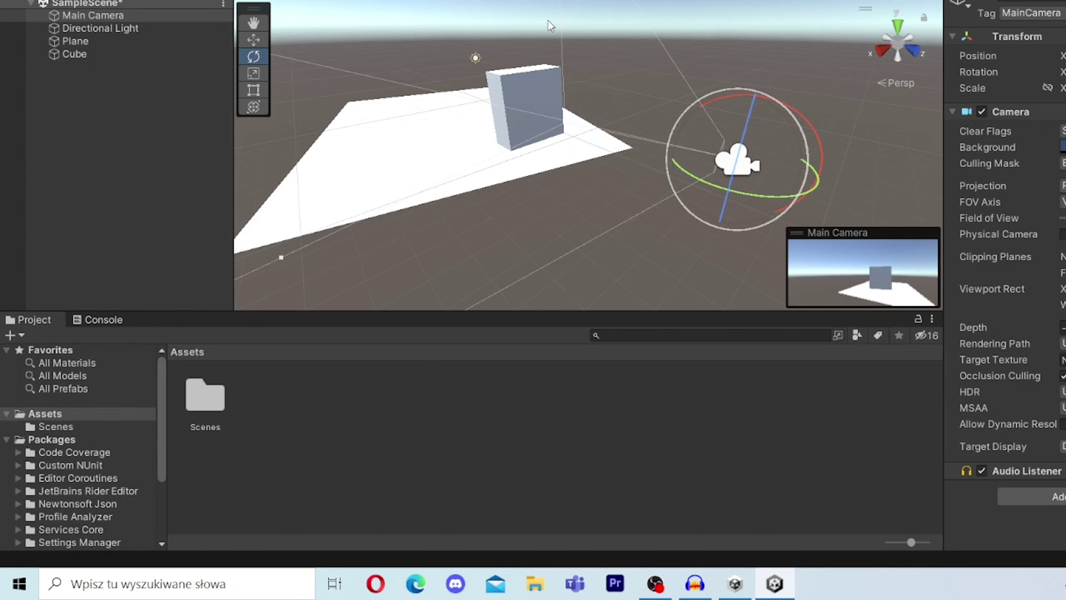
pyautogui.click(253, 39)
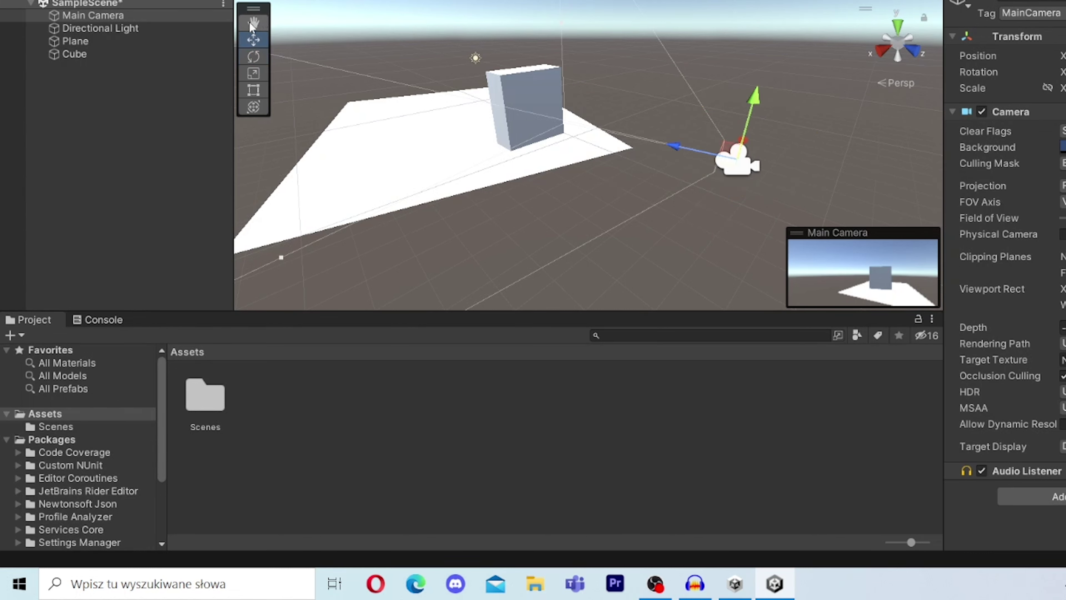
# Move the Cube along its Z axis into the camera's view and test-play its fall onto the plane
pyautogui.click(107, 54)
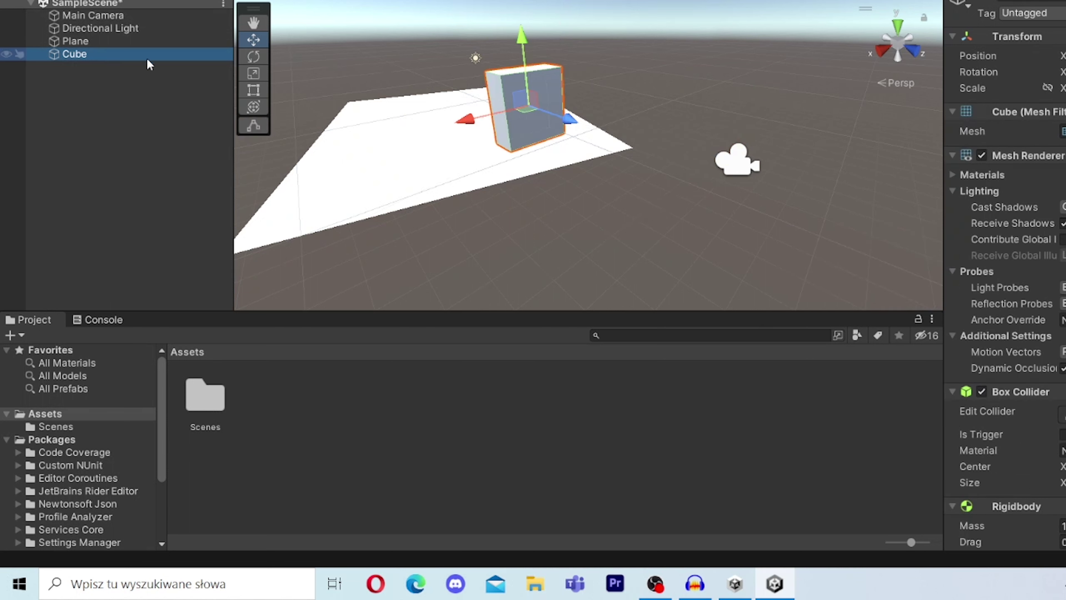
pyautogui.moveTo(558, 118); pyautogui.dragTo(512, 98)
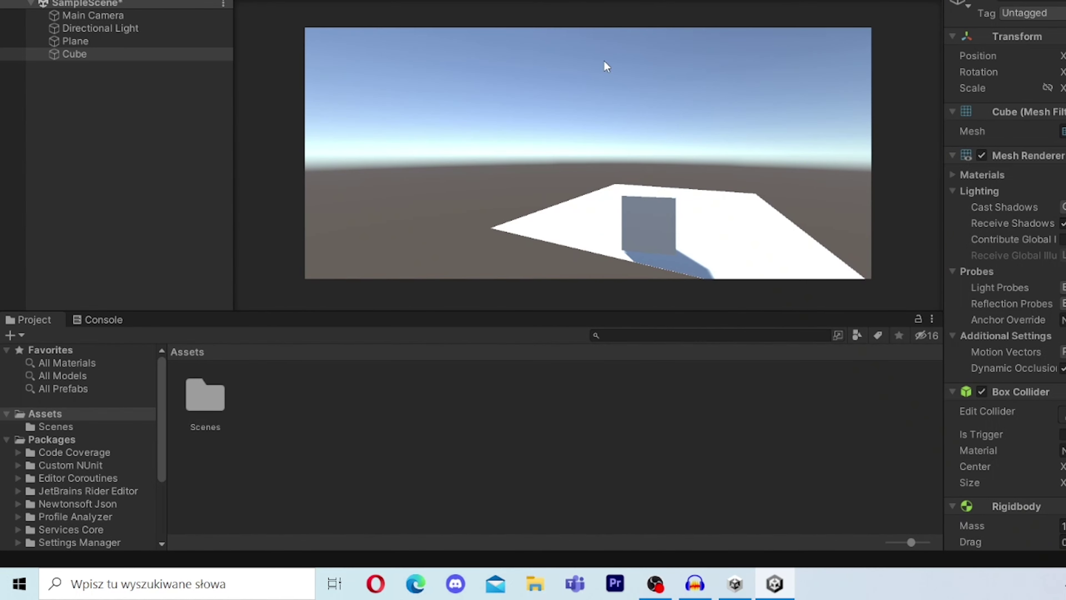
pyautogui.hotkey('ctrl', 'p')
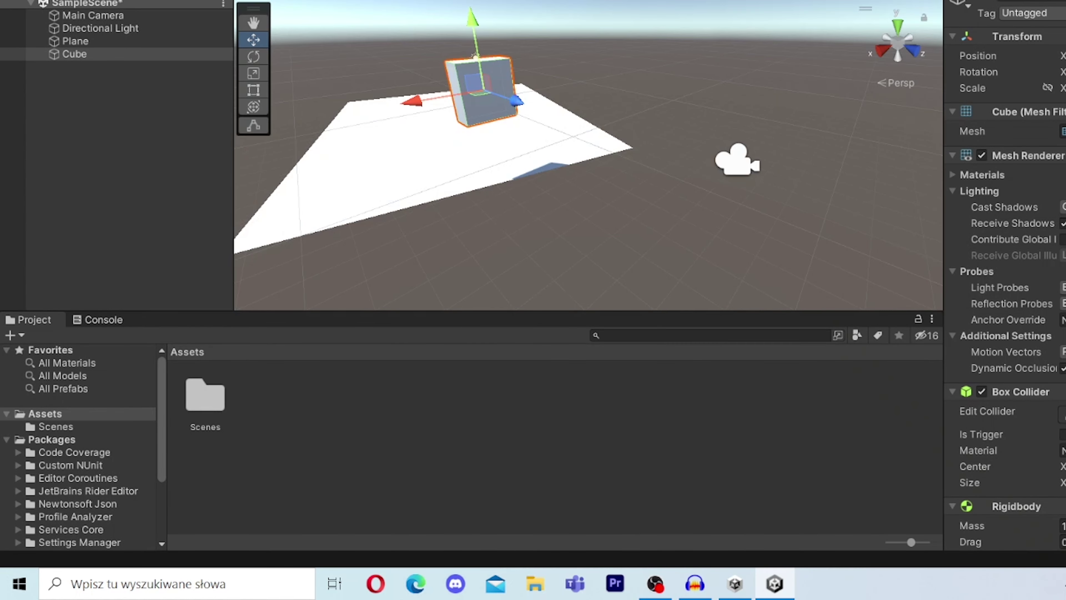
pyautogui.moveTo(510, 108); pyautogui.dragTo(520, 81)
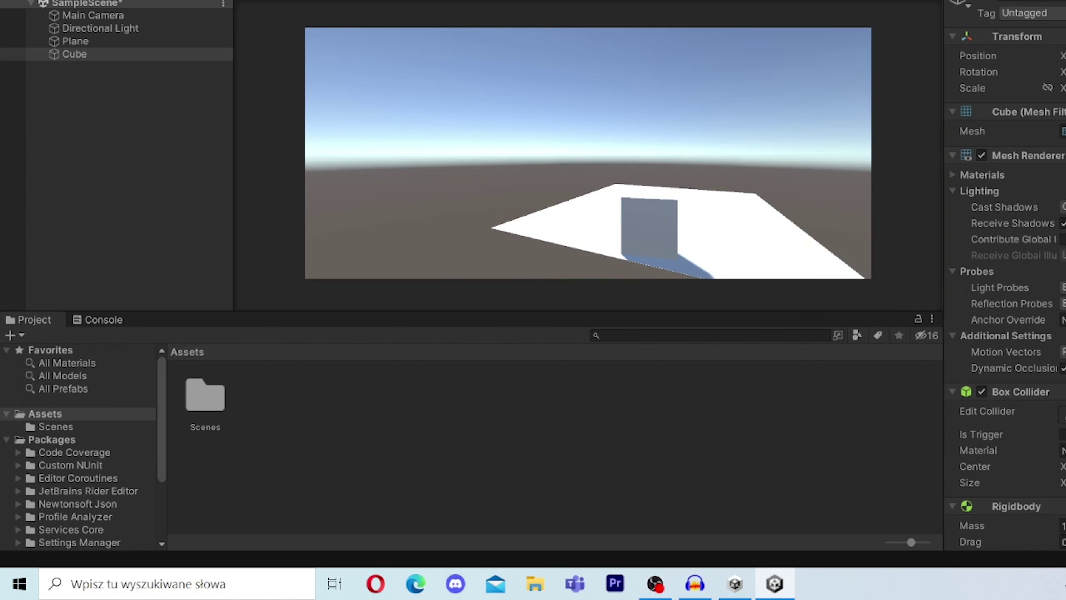
pyautogui.hotkey('ctrl', 'p')
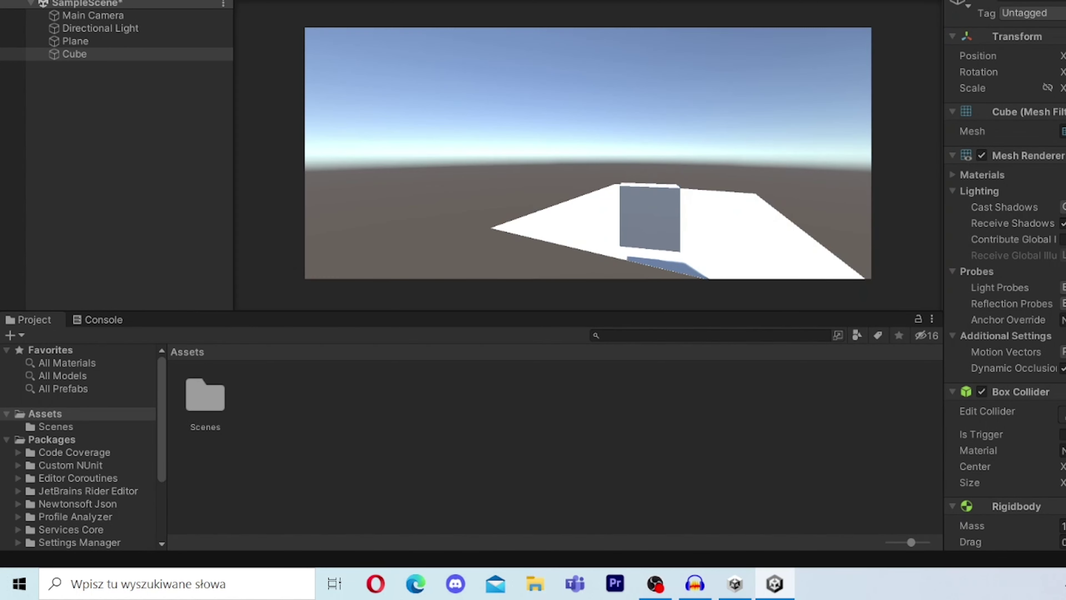
pyautogui.hotkey('ctrl', 'p')
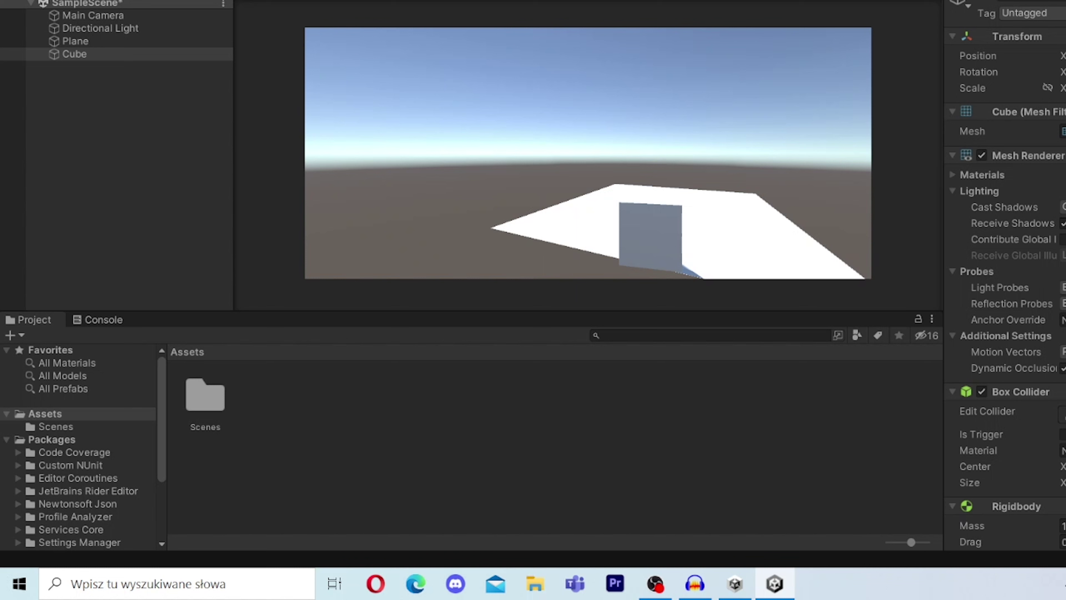
pyautogui.moveTo(694, 582)
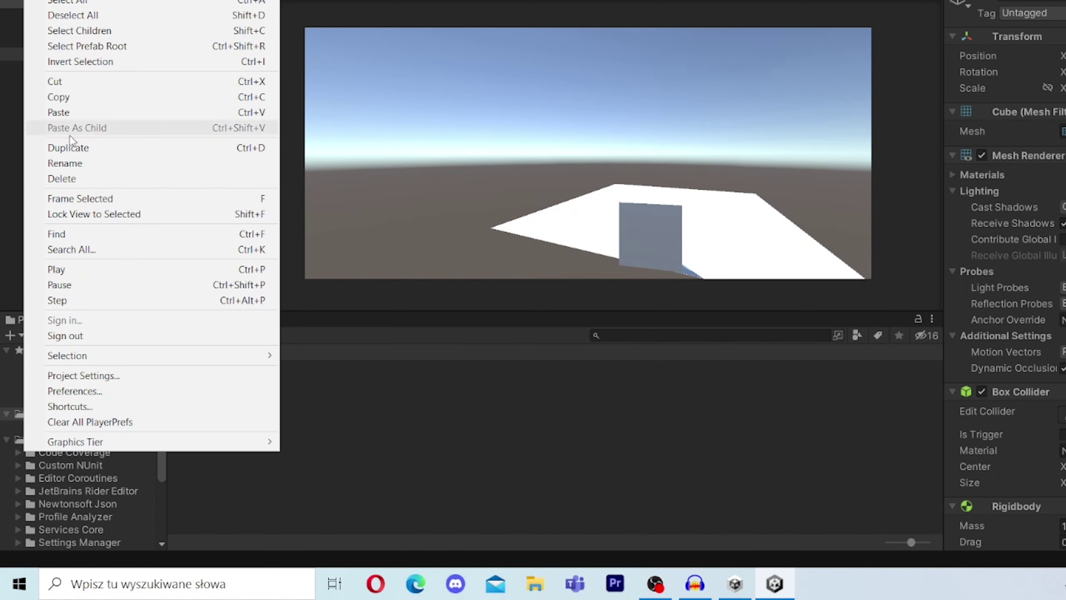
# In Preferences > External Tools, choose Visual Studio Community 2019 as the External Script Editor, then close Preferences
pyautogui.click(83, 391)
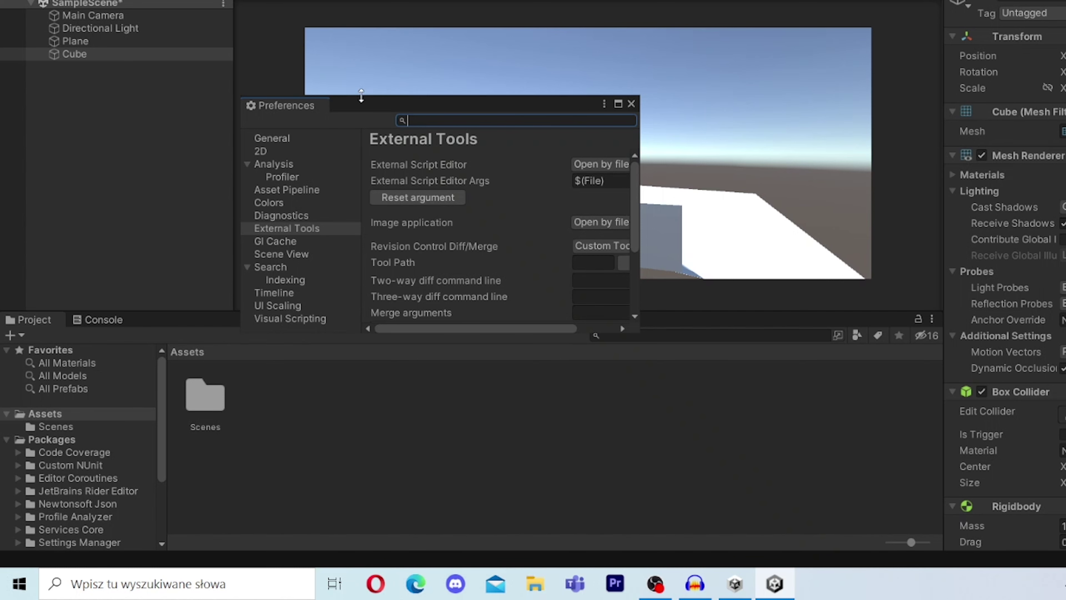
pyautogui.moveTo(371, 102); pyautogui.dragTo(479, 11)
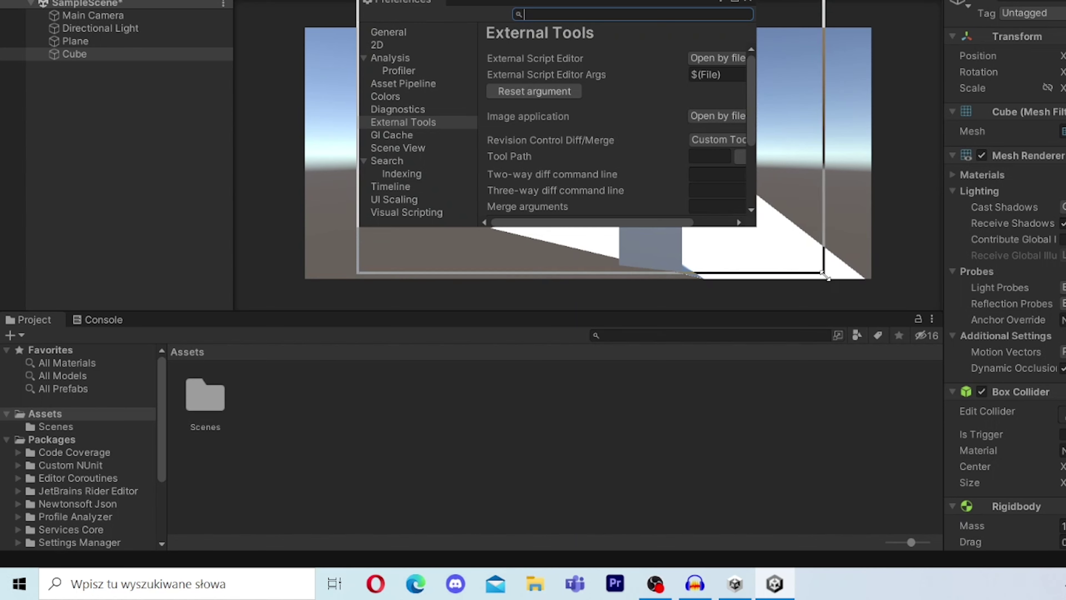
pyautogui.moveTo(755, 228); pyautogui.dragTo(1065, 479)
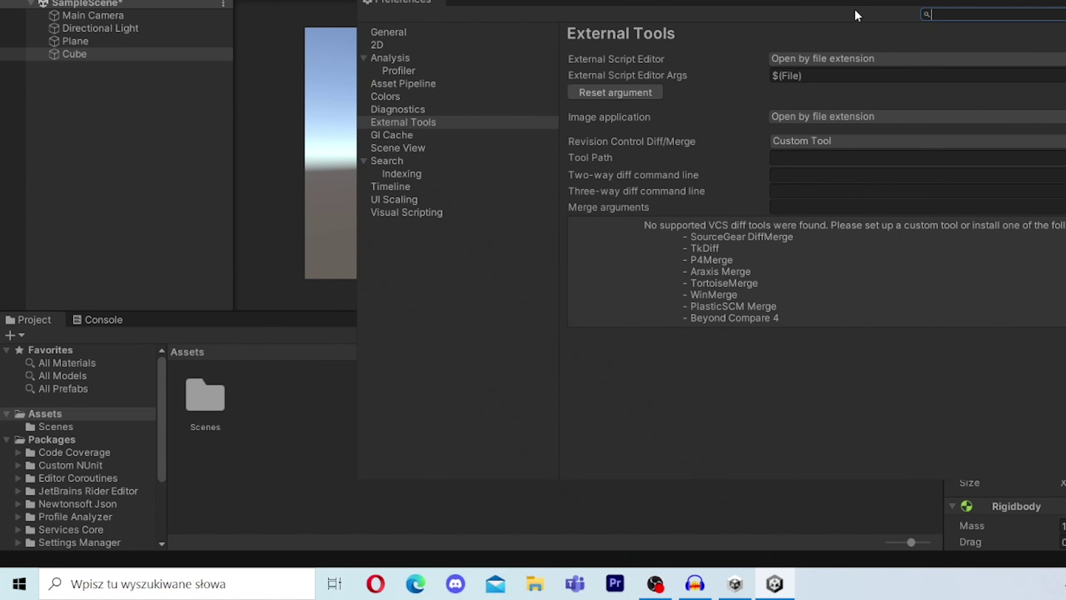
pyautogui.click(833, 77)
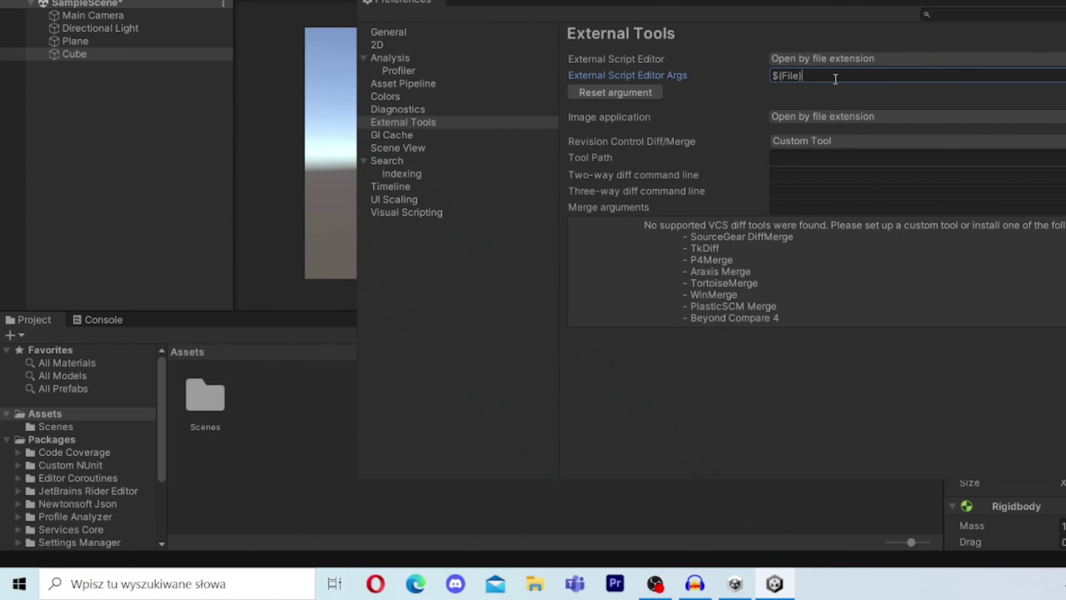
pyautogui.click(843, 60)
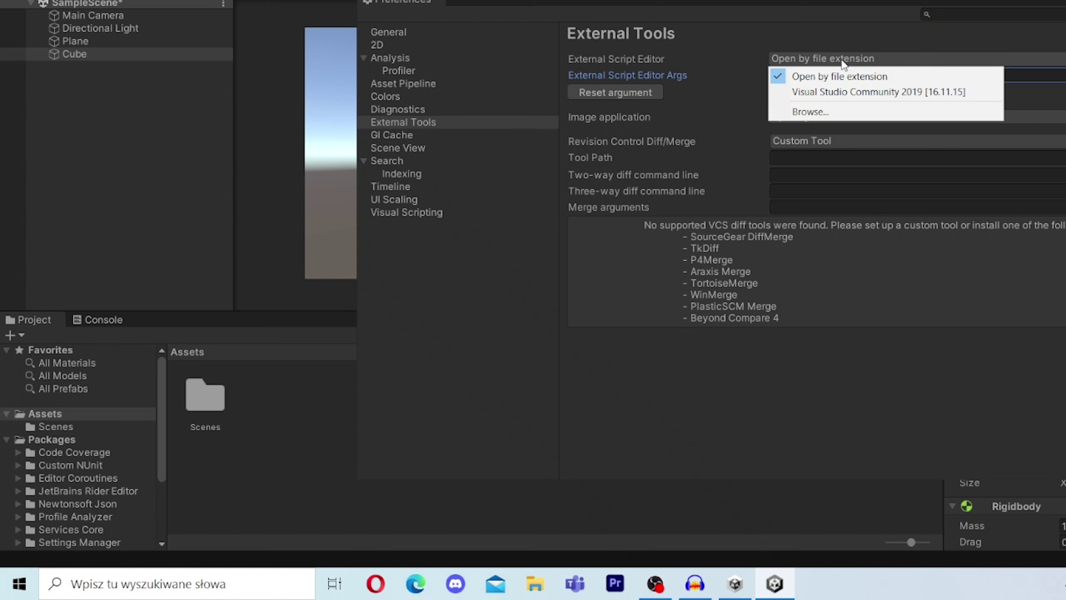
pyautogui.click(849, 34)
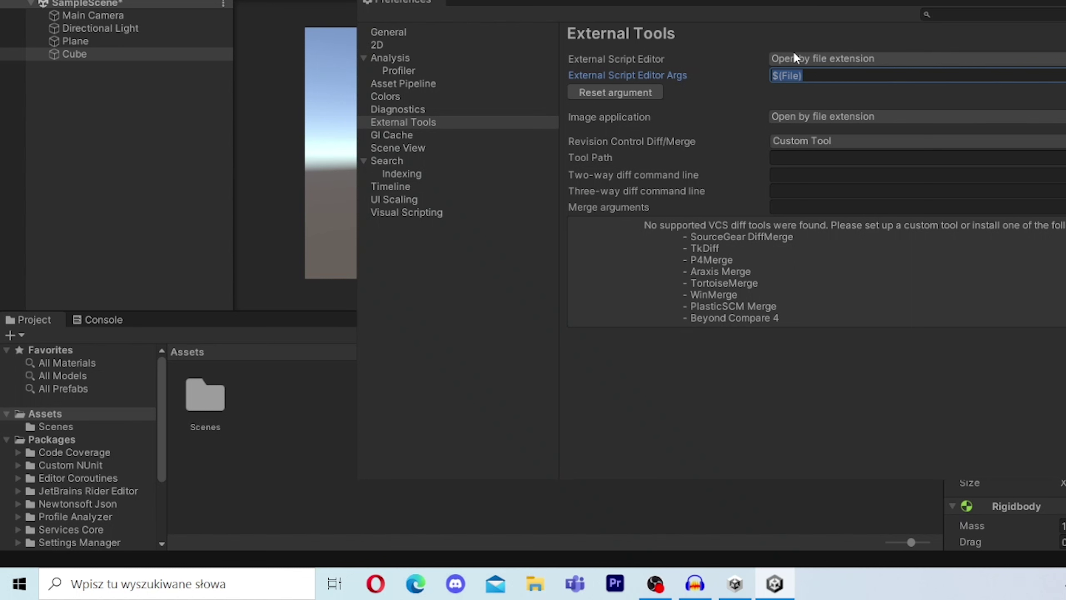
pyautogui.click(807, 63)
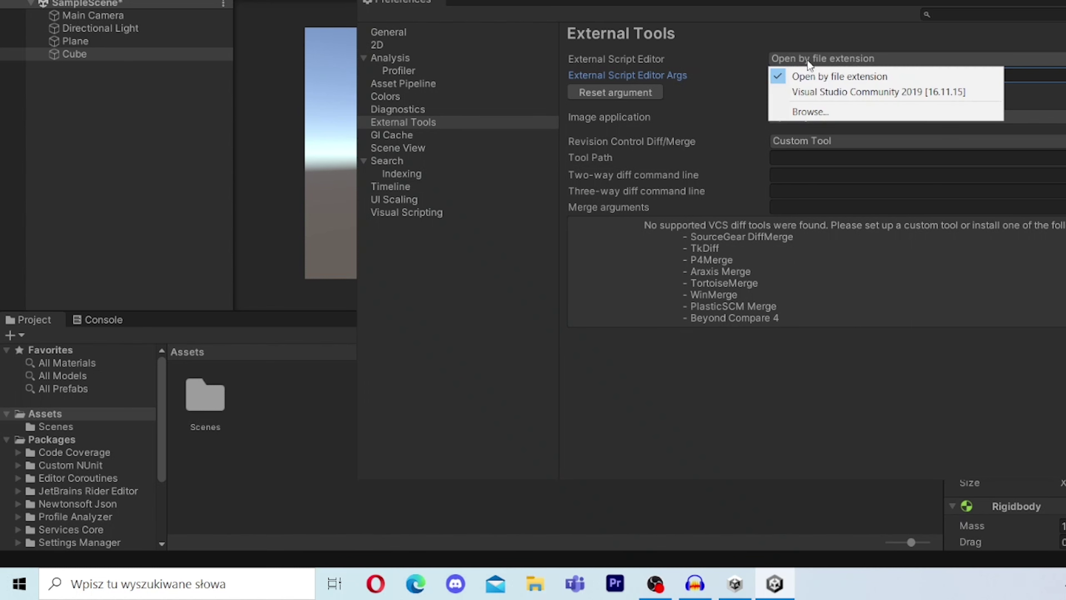
pyautogui.click(819, 92)
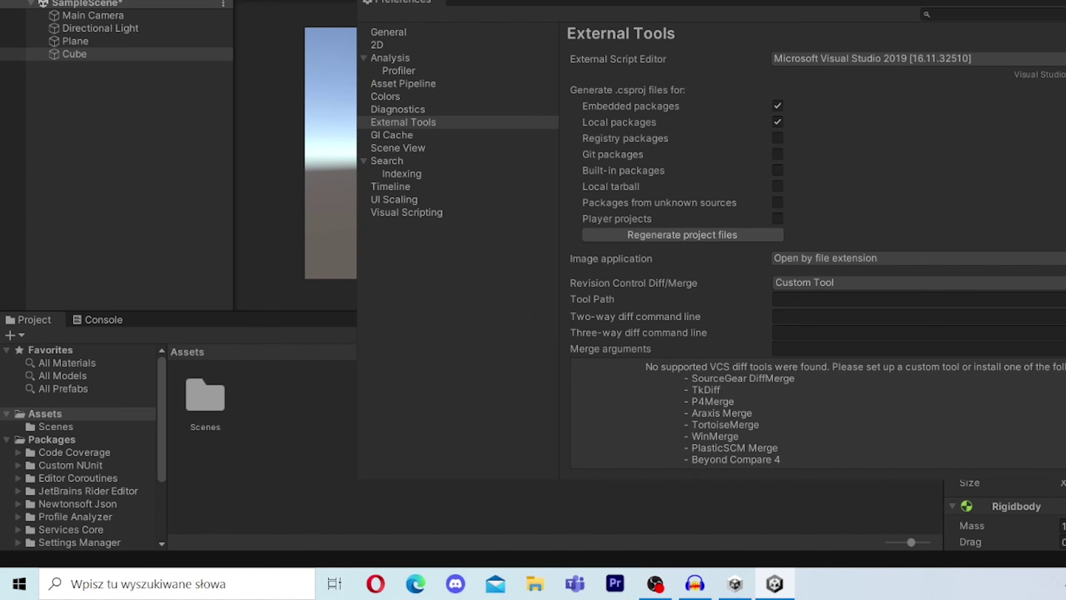
pyautogui.hotkey('alt', 'F4')
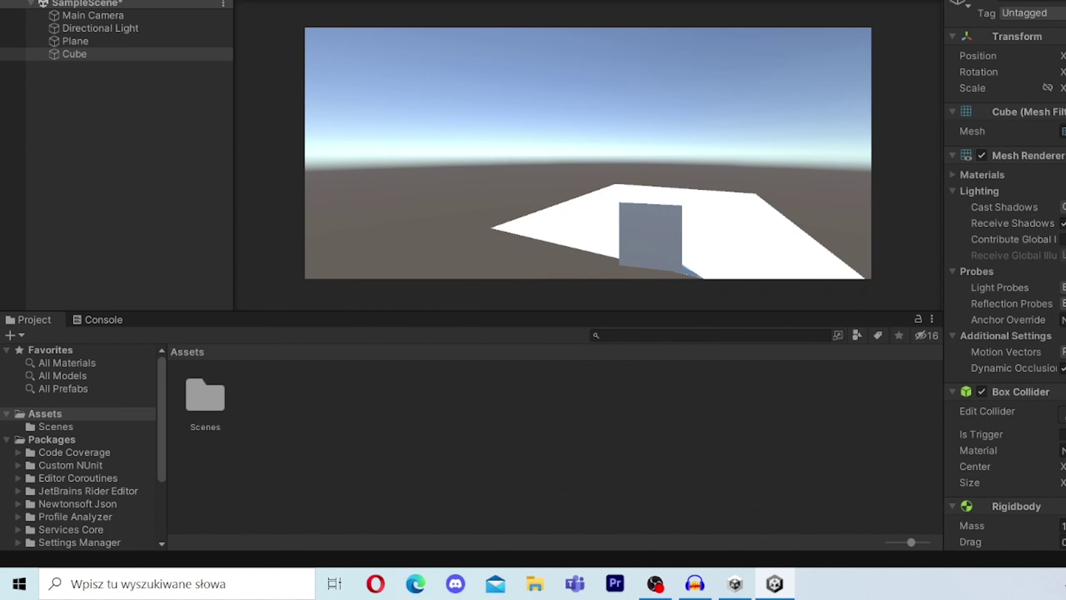
# Quit Unity, choosing Don't Save for the modified SampleScene
pyautogui.hotkey('alt', 'F4')
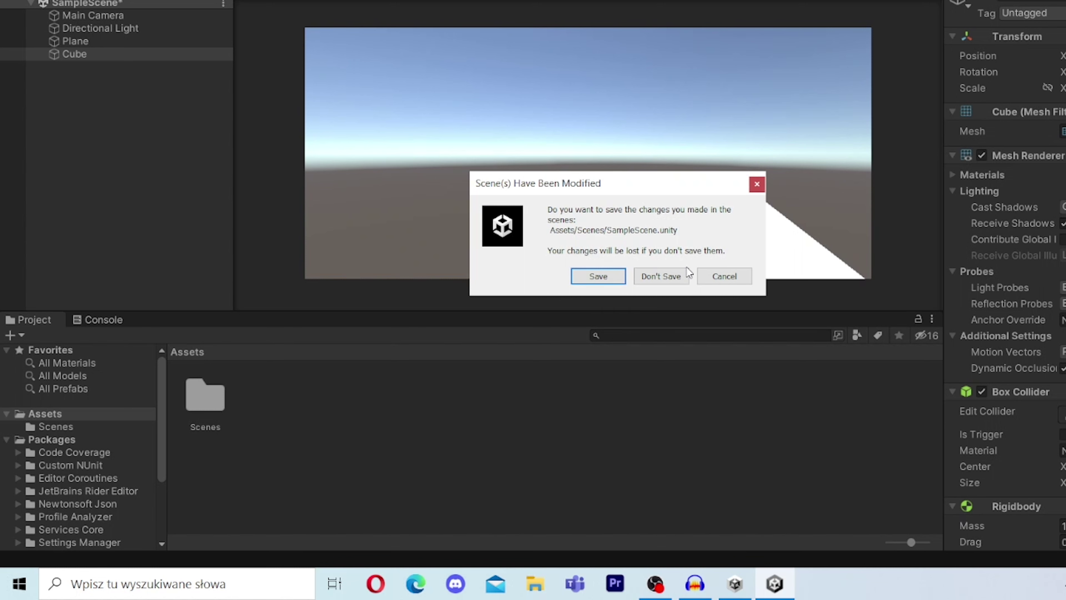
pyautogui.click(661, 277)
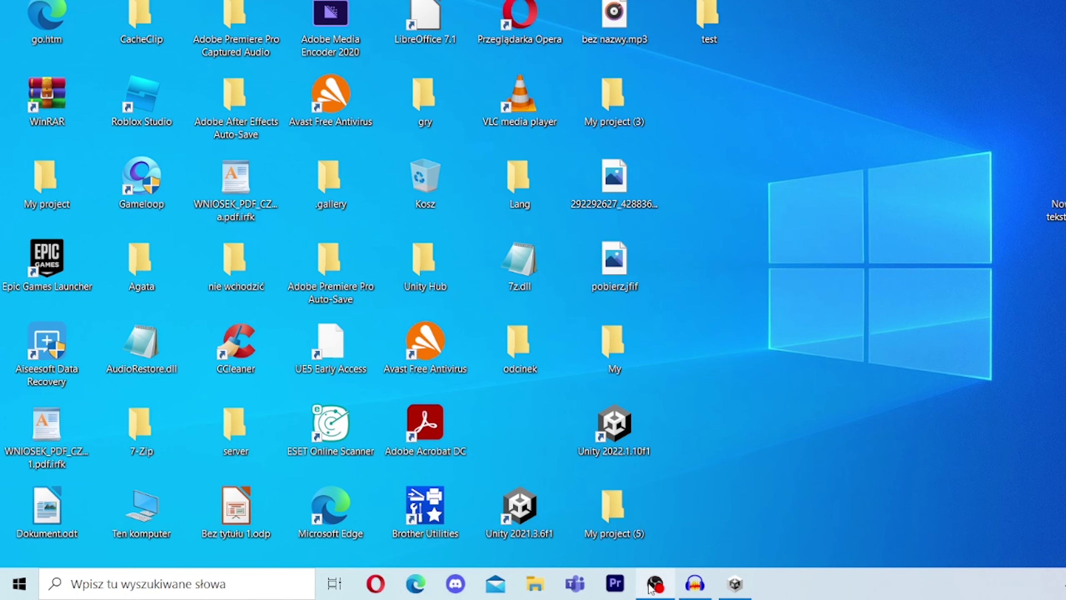
pyautogui.moveTo(672, 593)
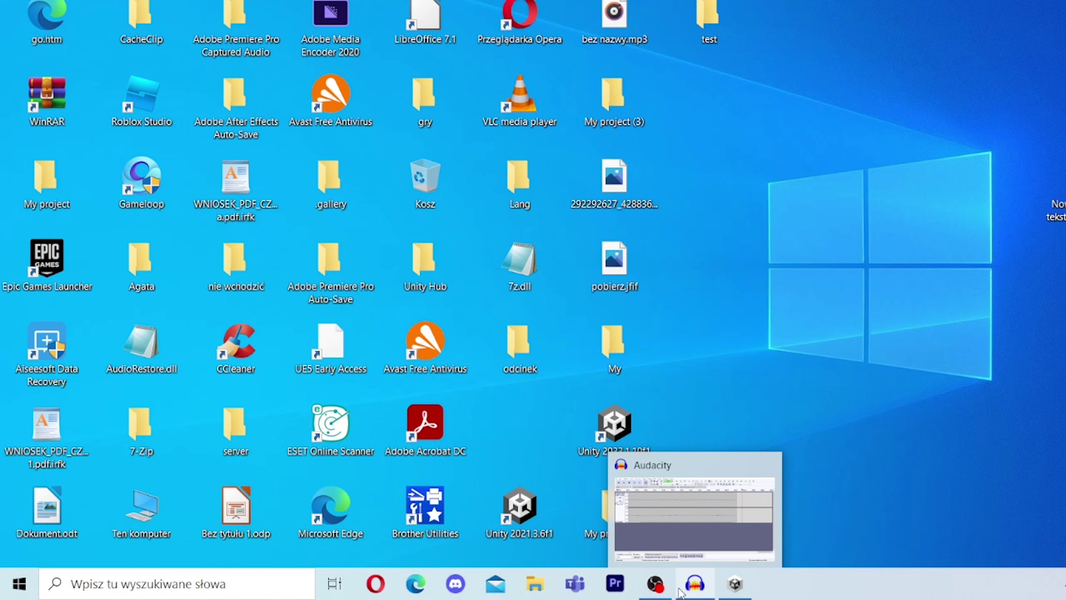
# Stop the Audacity recording and capture a noise profile from the silent stretch at the track's end
pyautogui.click(681, 593)
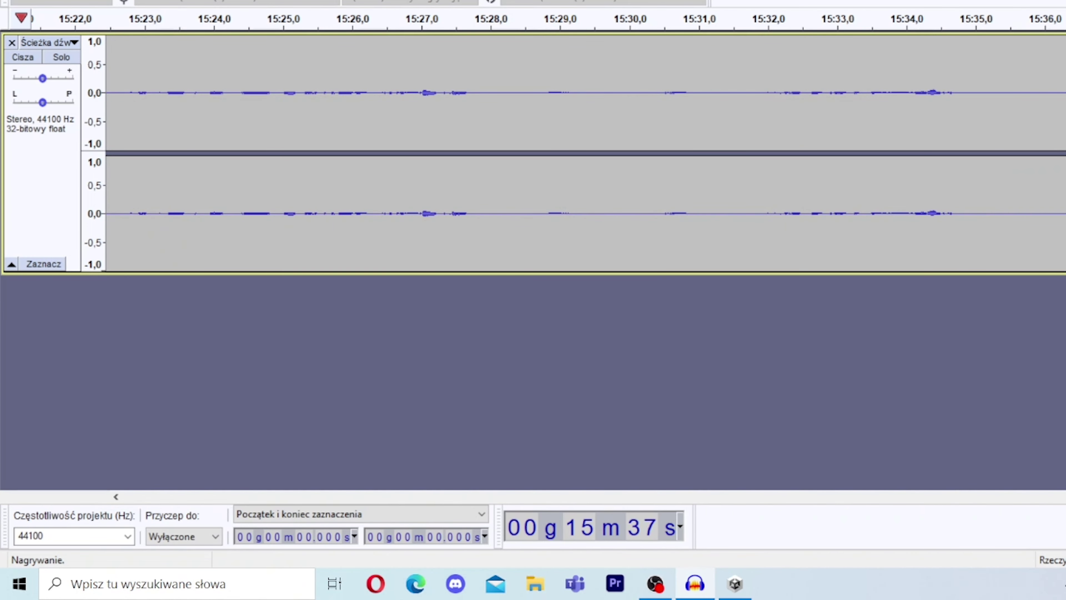
pyautogui.hotkey('alt', 'p')
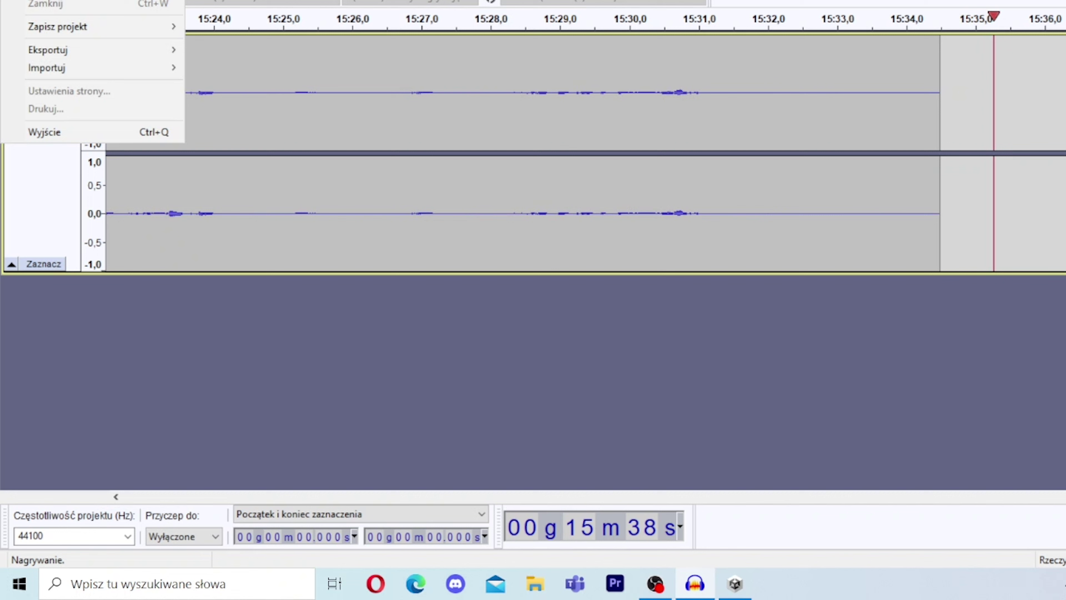
pyautogui.click(248, 19)
pyautogui.click(202, 2)
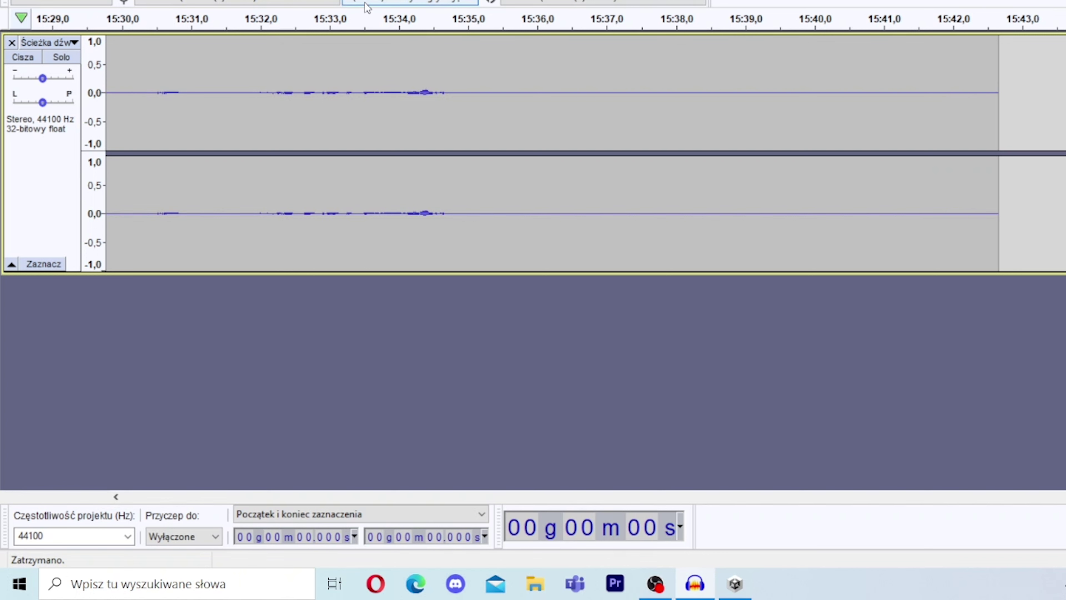
pyautogui.moveTo(492, 88); pyautogui.dragTo(998, 118)
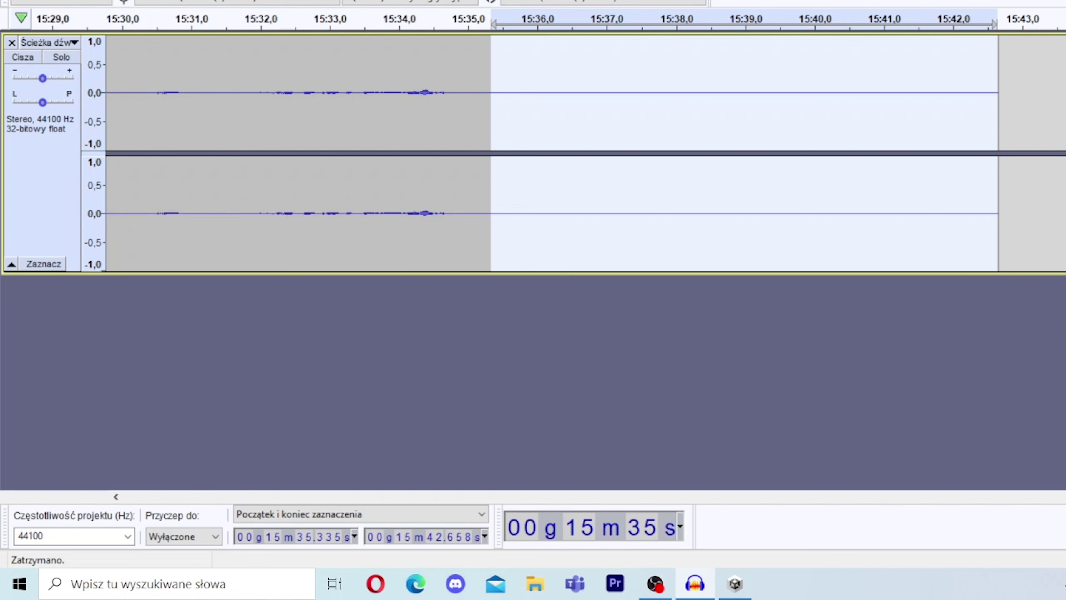
pyautogui.hotkey('alt', 'c')
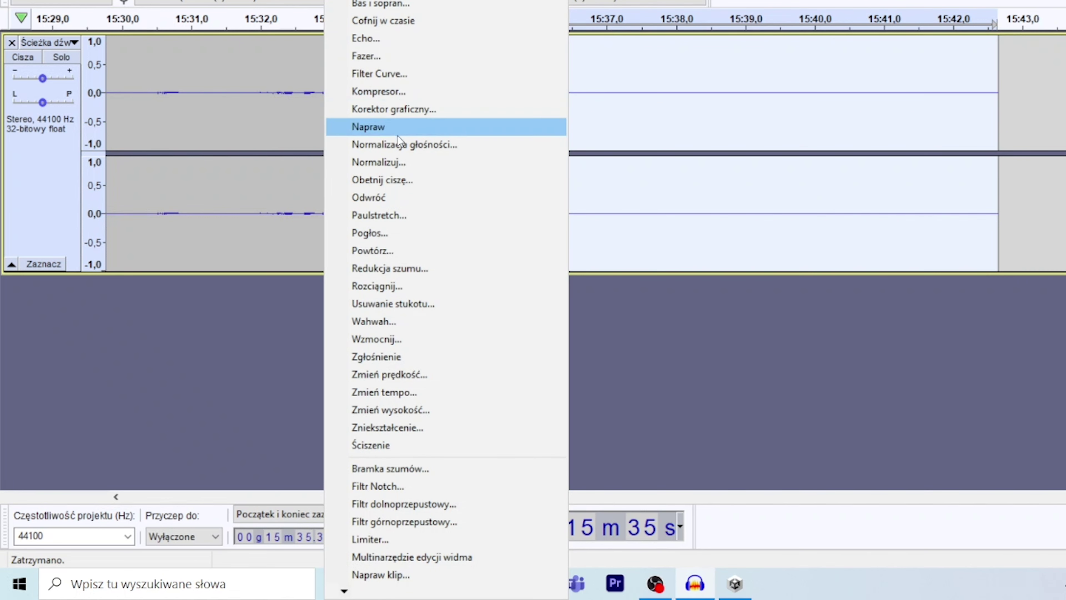
pyautogui.click(380, 267)
pyautogui.click(635, 171)
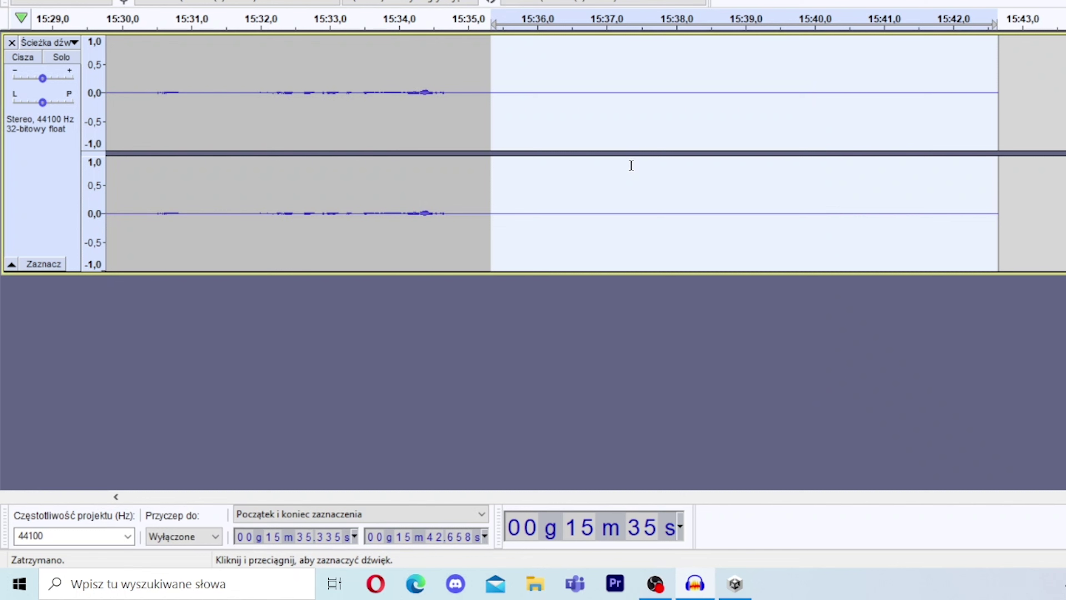
# Apply Noise Reduction to the whole track
pyautogui.hotkey('ctrl', 'a')
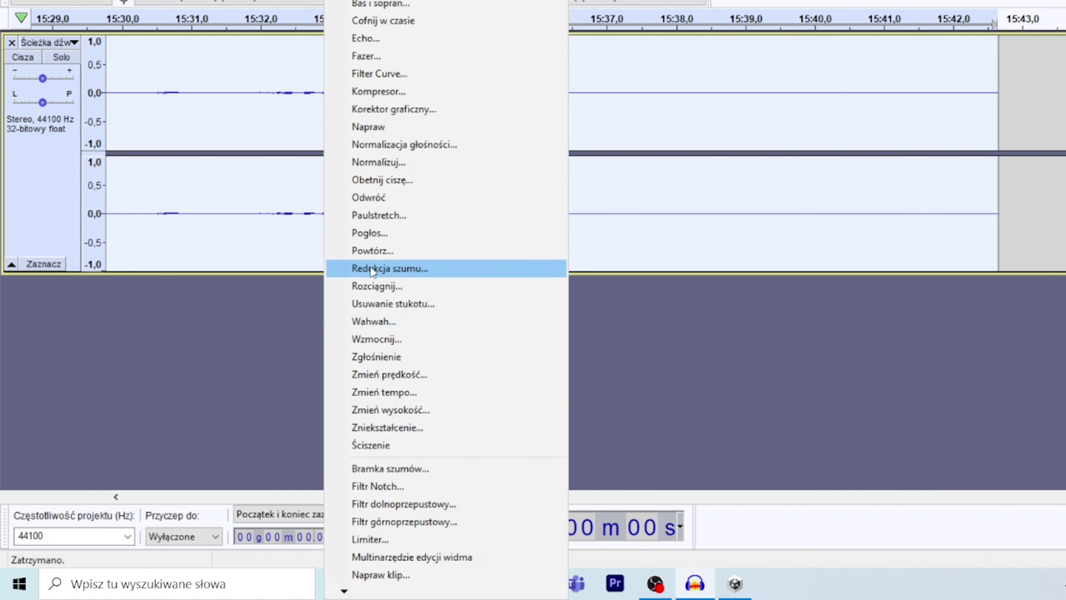
pyautogui.click(373, 269)
pyautogui.click(679, 372)
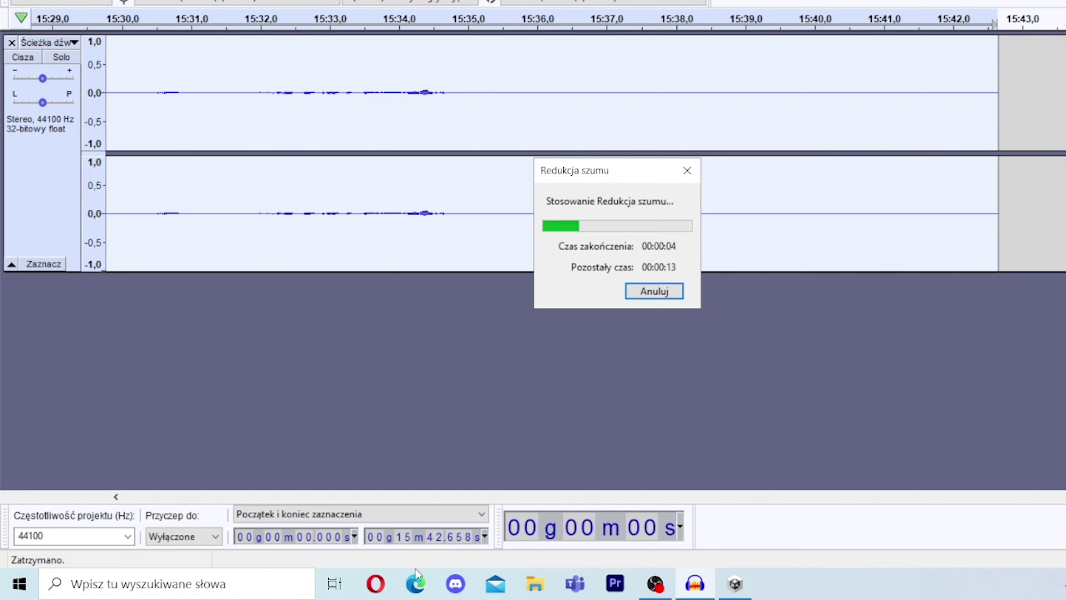
pyautogui.click(418, 588)
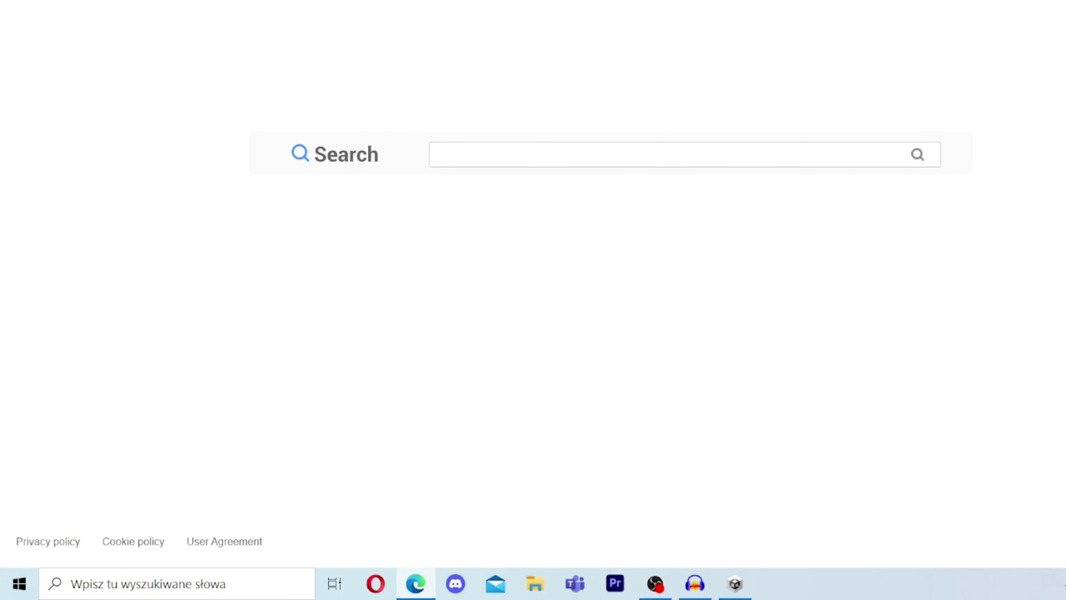
# Go to Google and search 'skrypt na chodzenie unity 3d'
pyautogui.write('g')
pyautogui.press('Down')
pyautogui.press('Down')
pyautogui.press('Return')
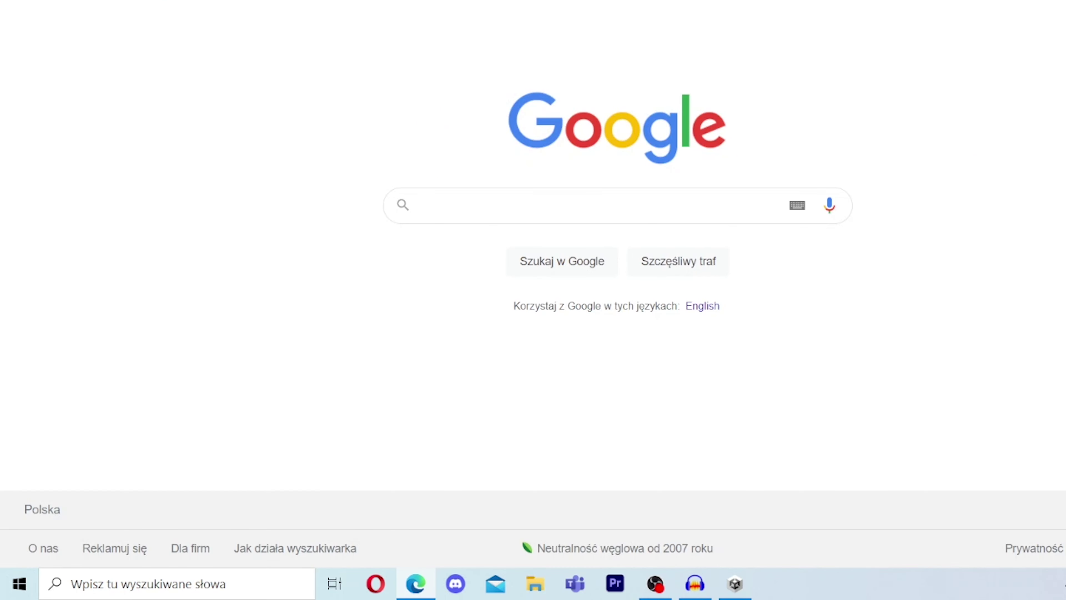
pyautogui.write('skr')
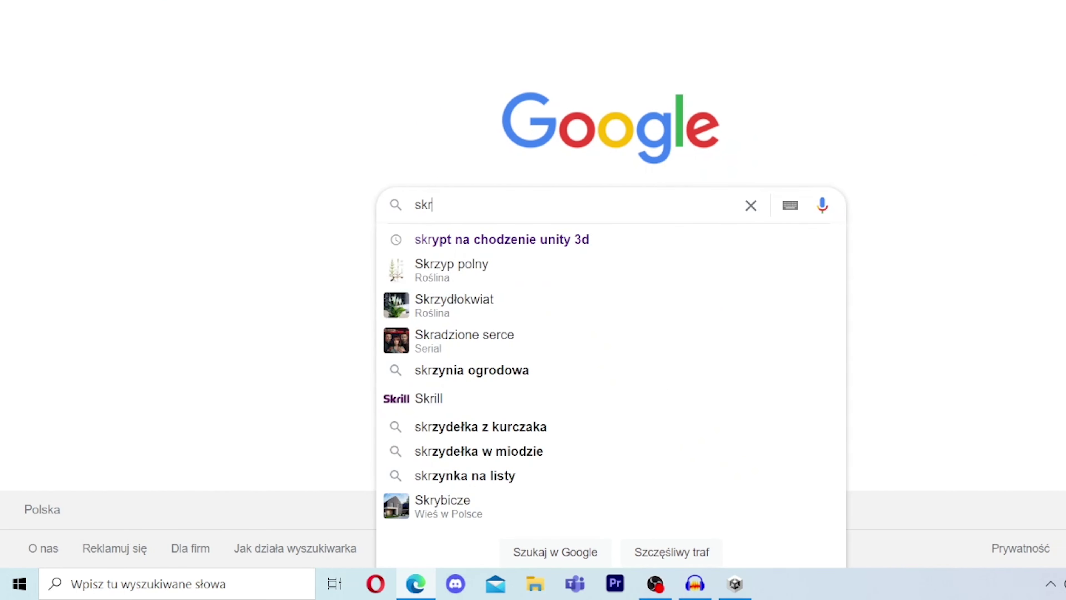
pyautogui.press('Down')
pyautogui.press('Return')
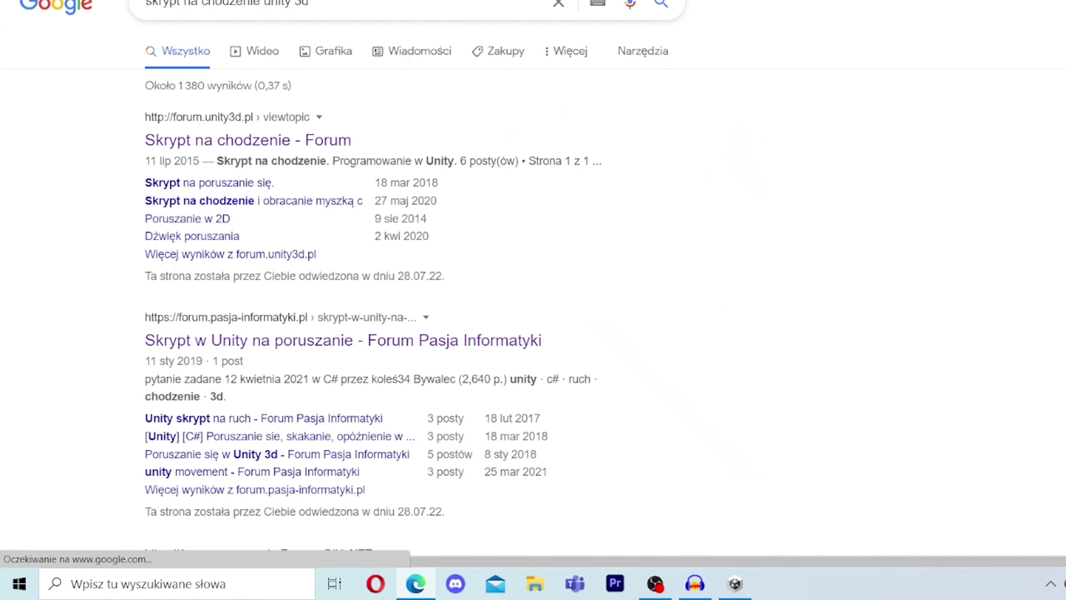
# Check the first forum result, then open the 'Skrypt w Unity na poruszanie' thread
pyautogui.click(286, 144)
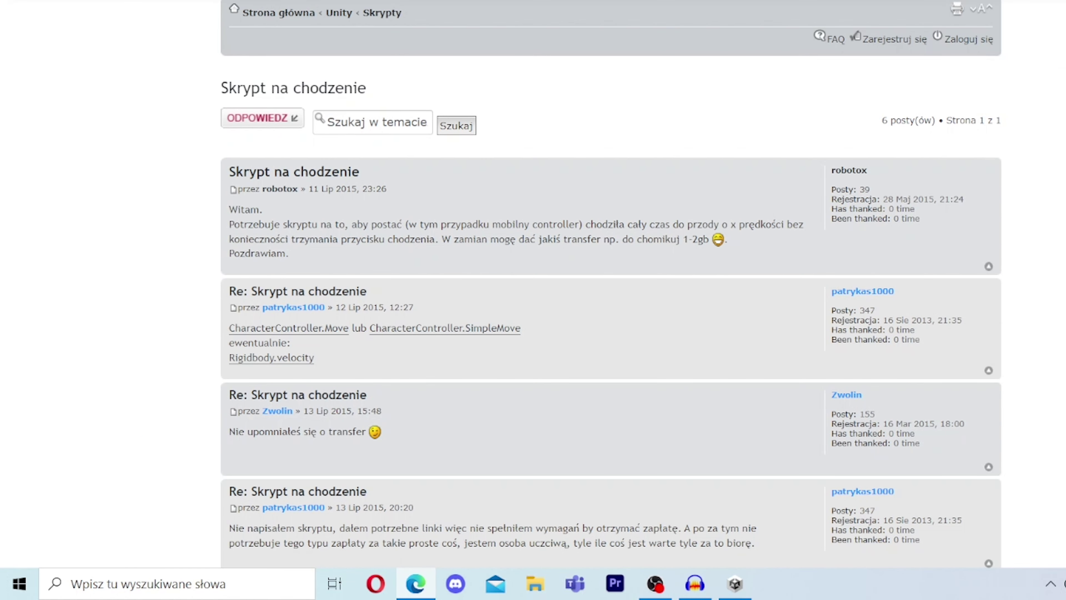
pyautogui.hotkey('alt', 'Left')
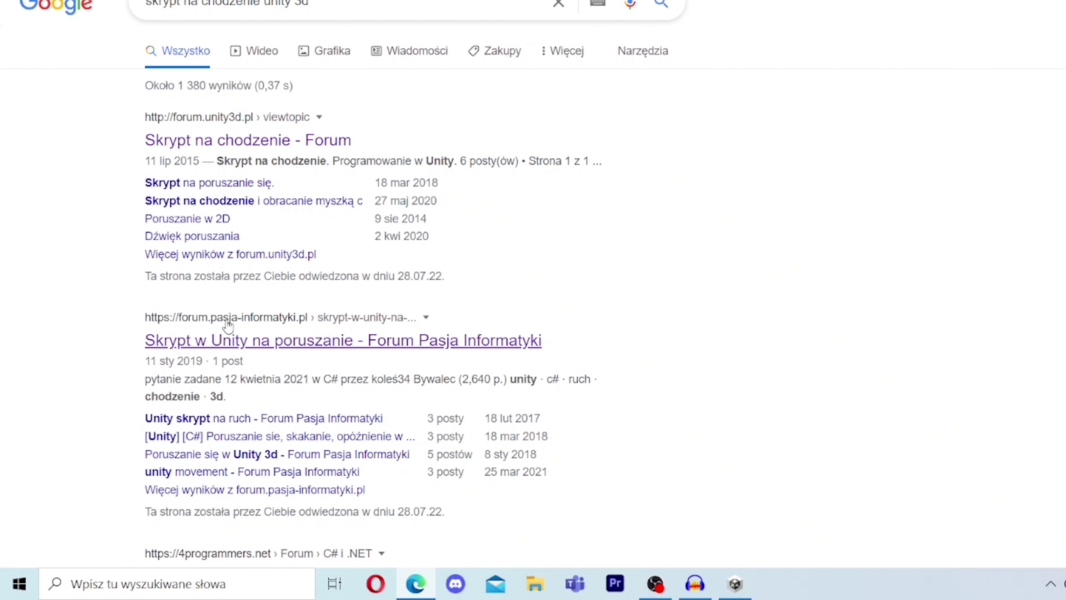
pyautogui.click(233, 341)
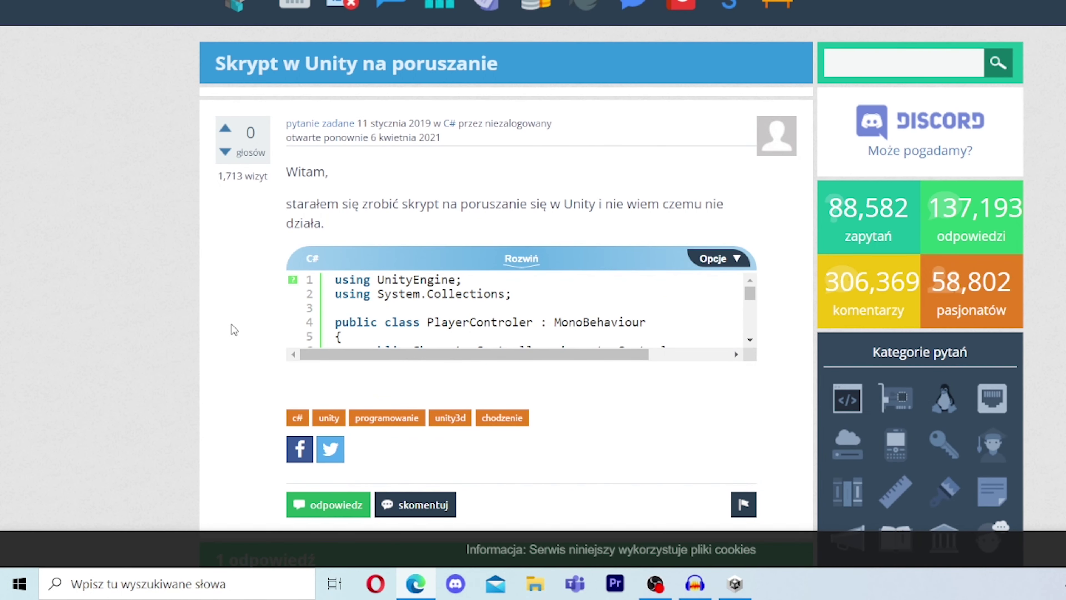
pyautogui.click(741, 591)
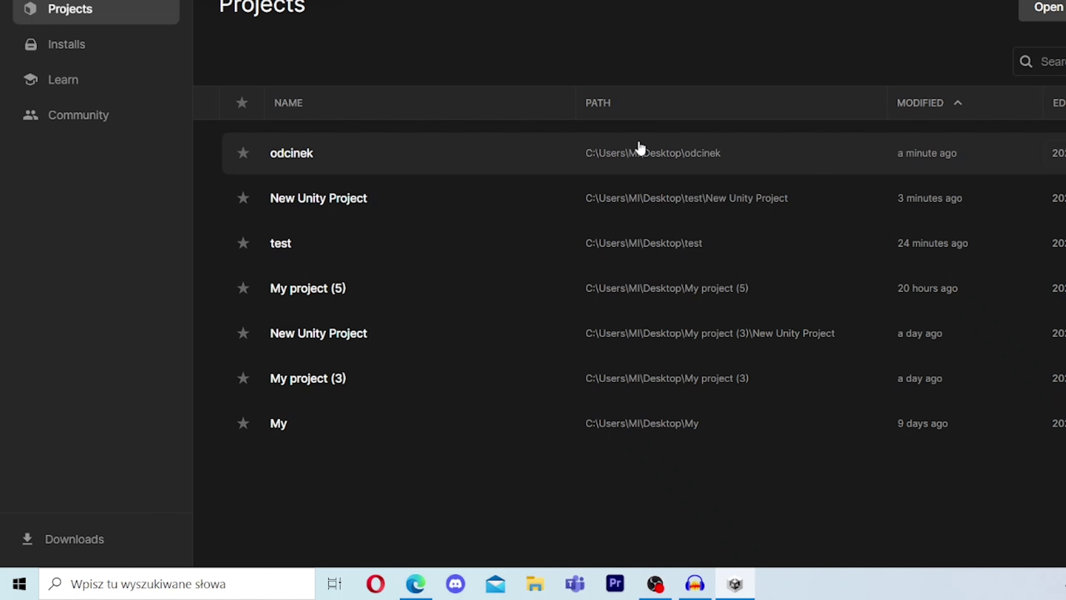
# Remove the odcinek project from Unity Hub's project list, confirm it, and leave the Hub for the desktop
pyautogui.rightClick(512, 166)
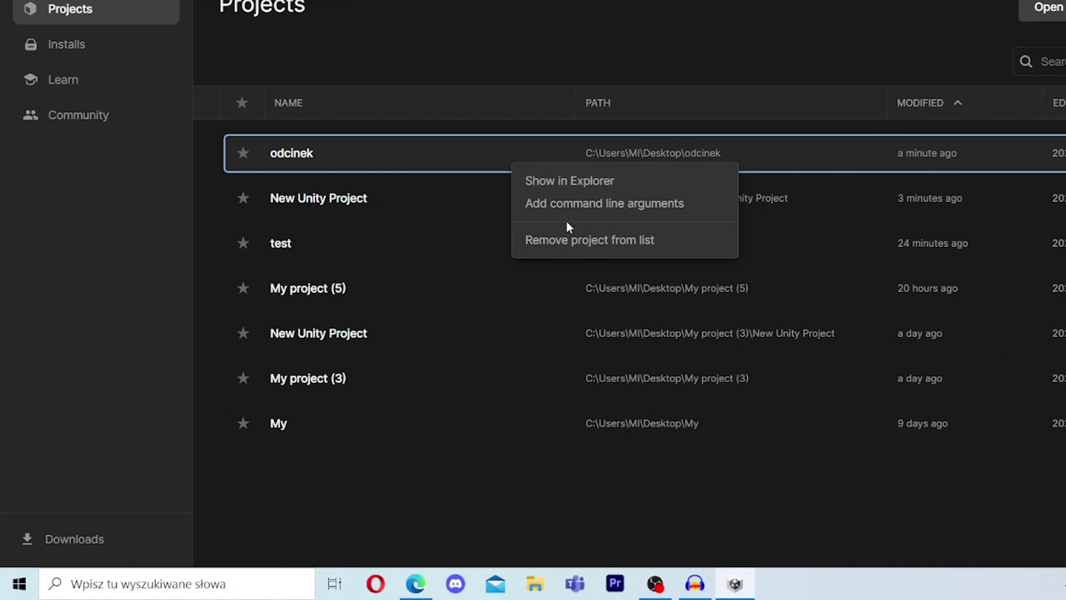
pyautogui.click(568, 240)
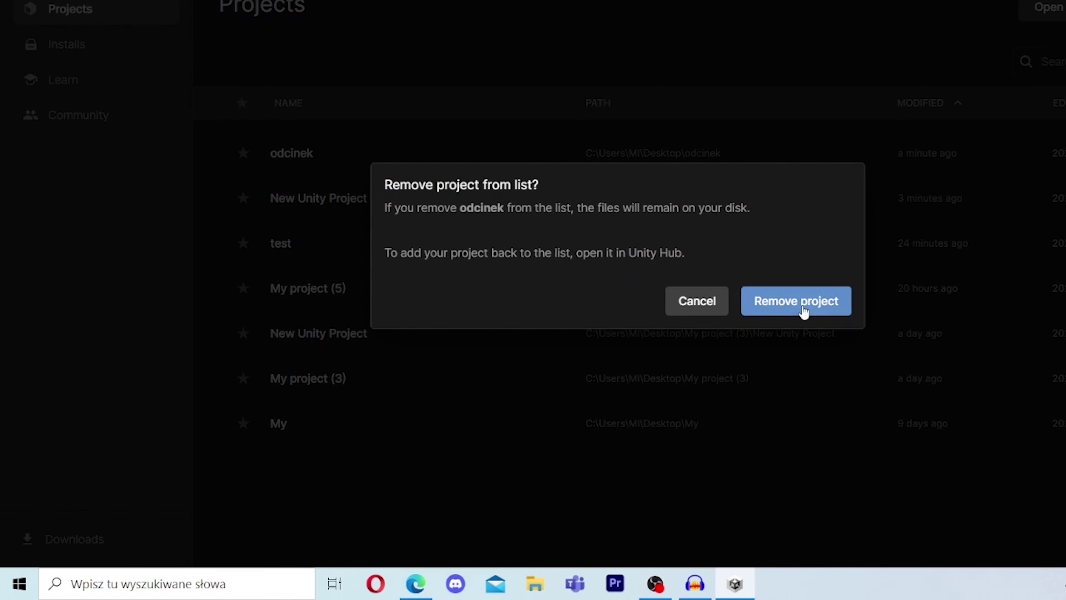
pyautogui.click(807, 307)
pyautogui.press('super+d')
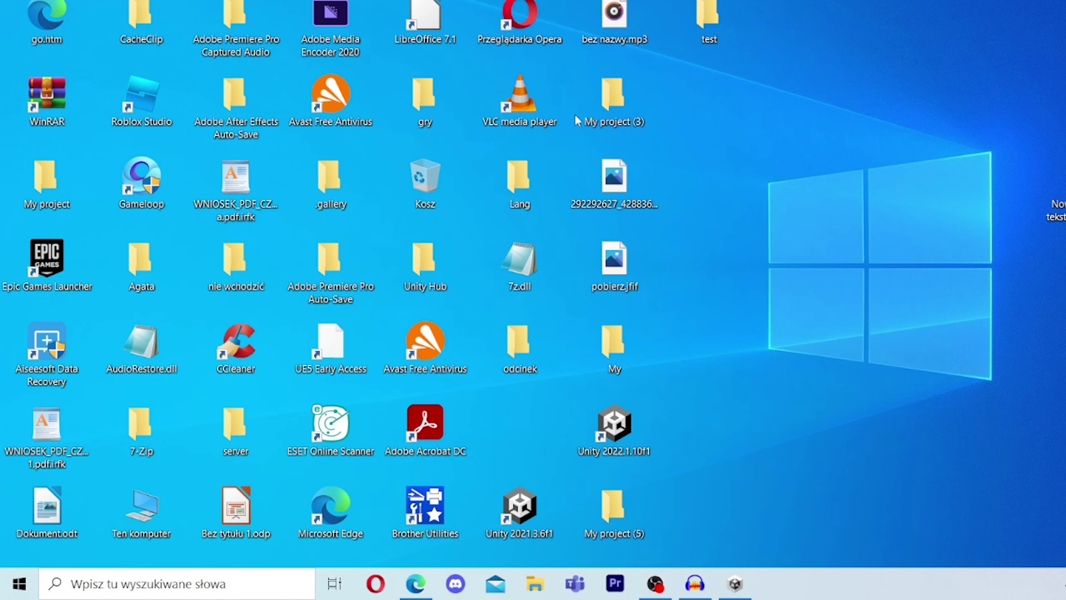
# Move the odcinek folder into the Recycle Bin (Kosz)
pyautogui.moveTo(543, 340)
pyautogui.mouseDown()
pyautogui.moveTo(530, 351)
pyautogui.moveTo(427, 180)
pyautogui.mouseUp()
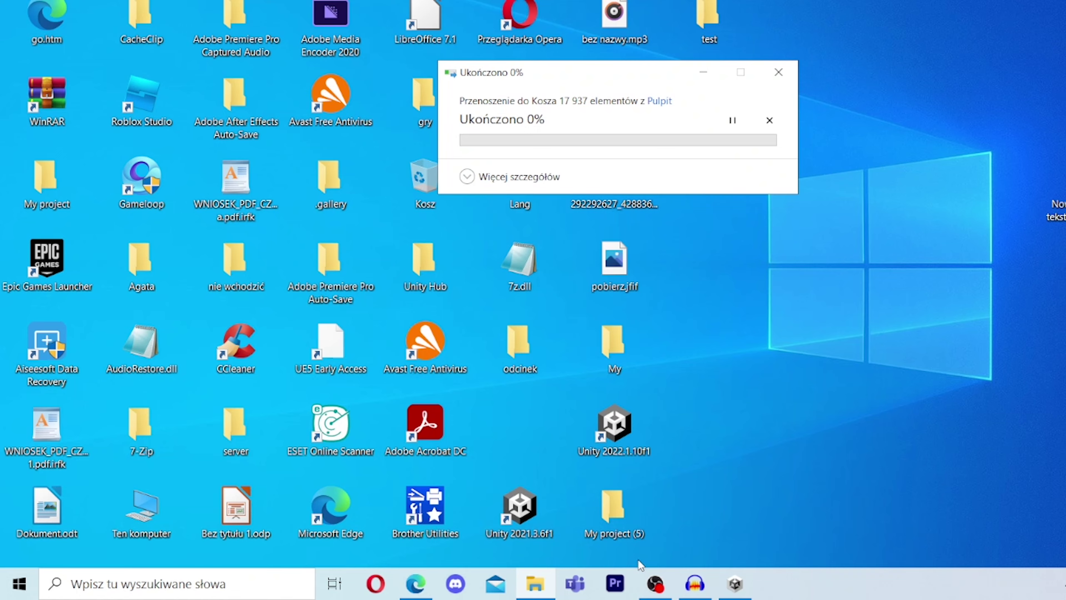
# Bring OBS Studio to the front from the taskbar
pyautogui.click(656, 581)
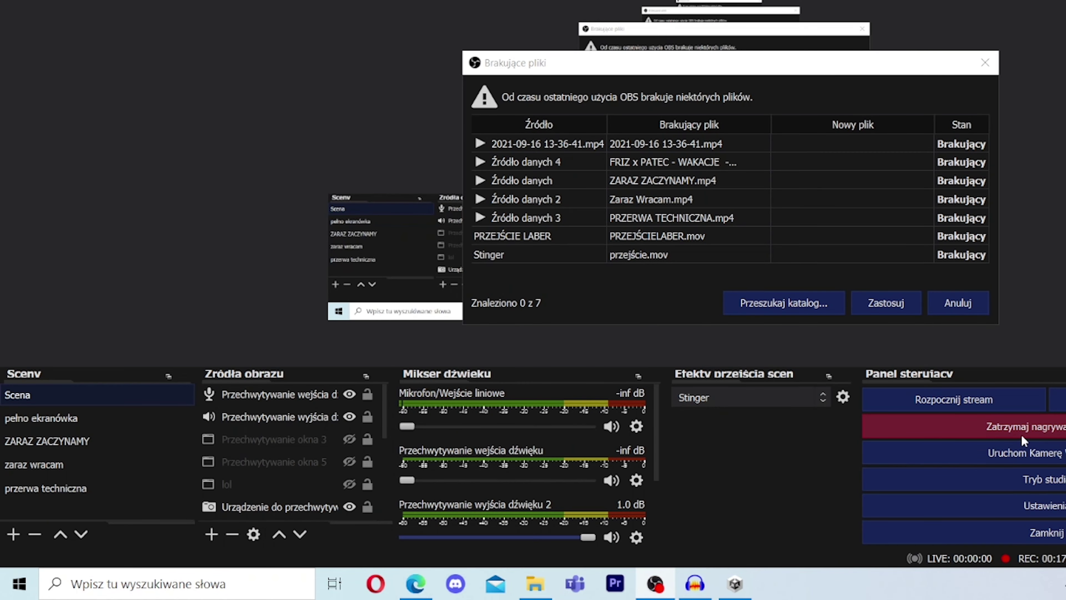